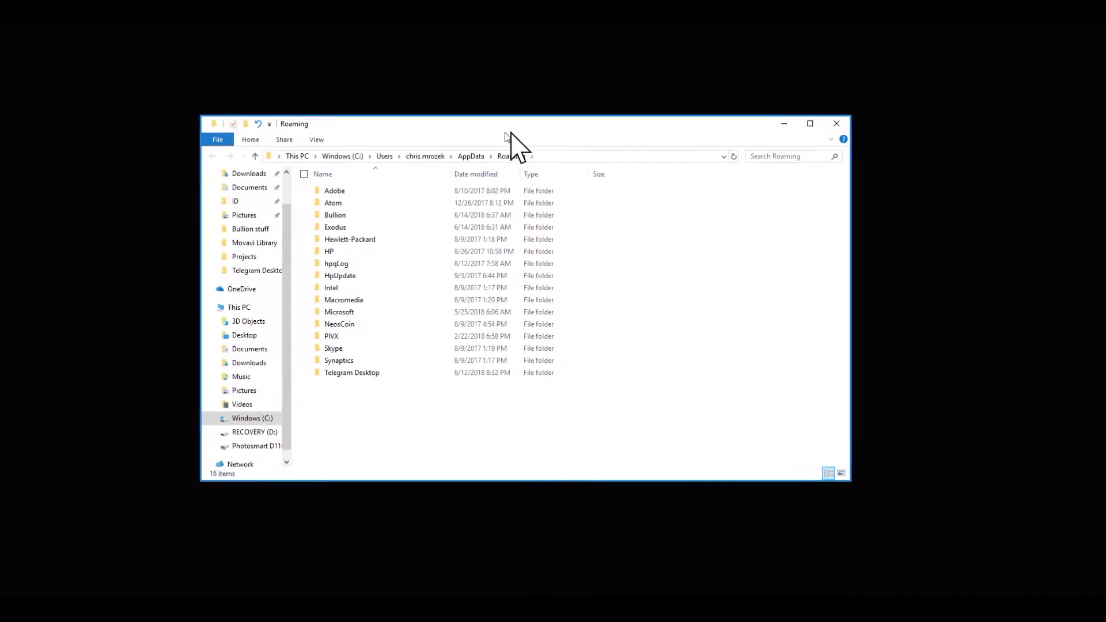
- Move wallet.dat and peers.dat out of the Bullion folder in Roaming onto the desktop
double_click(375, 208)
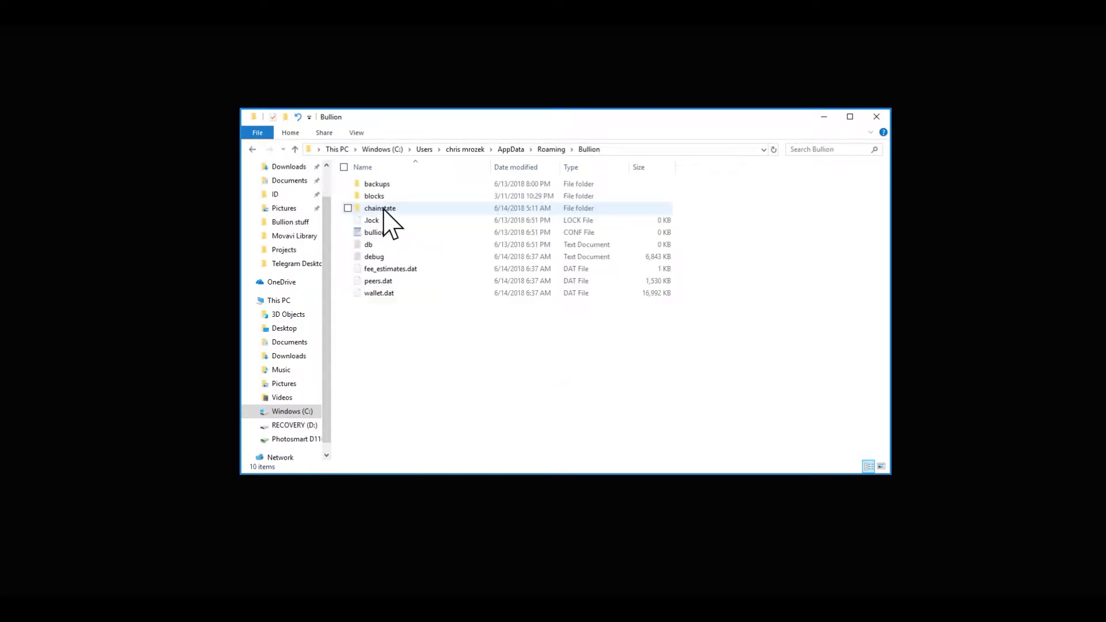
click(387, 294)
ctrl+click(381, 282)
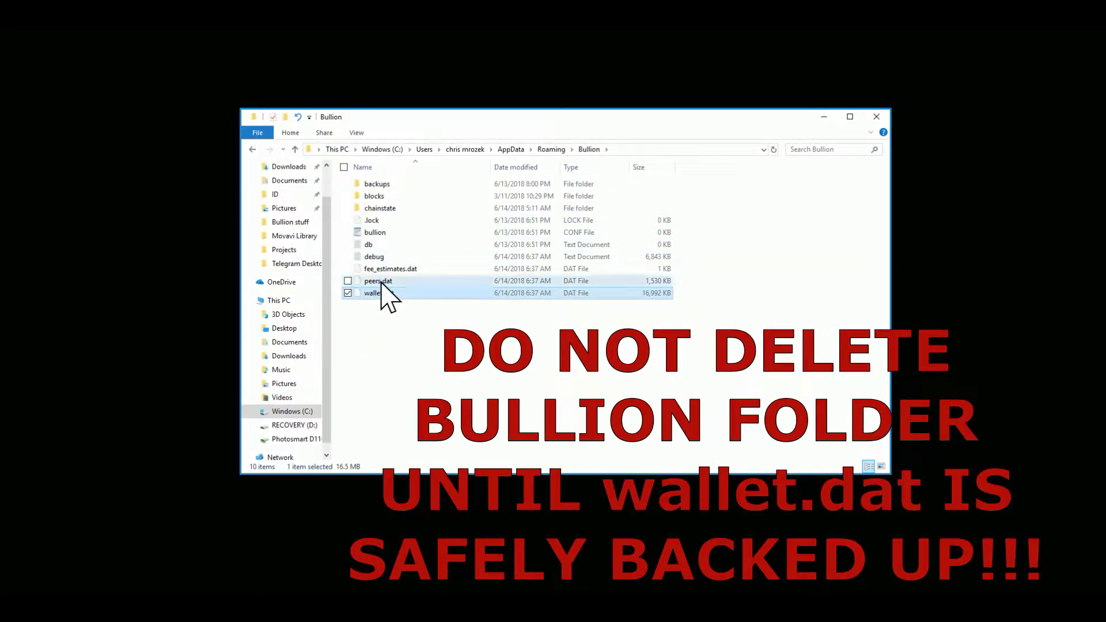
drag(382, 294, 182, 314)
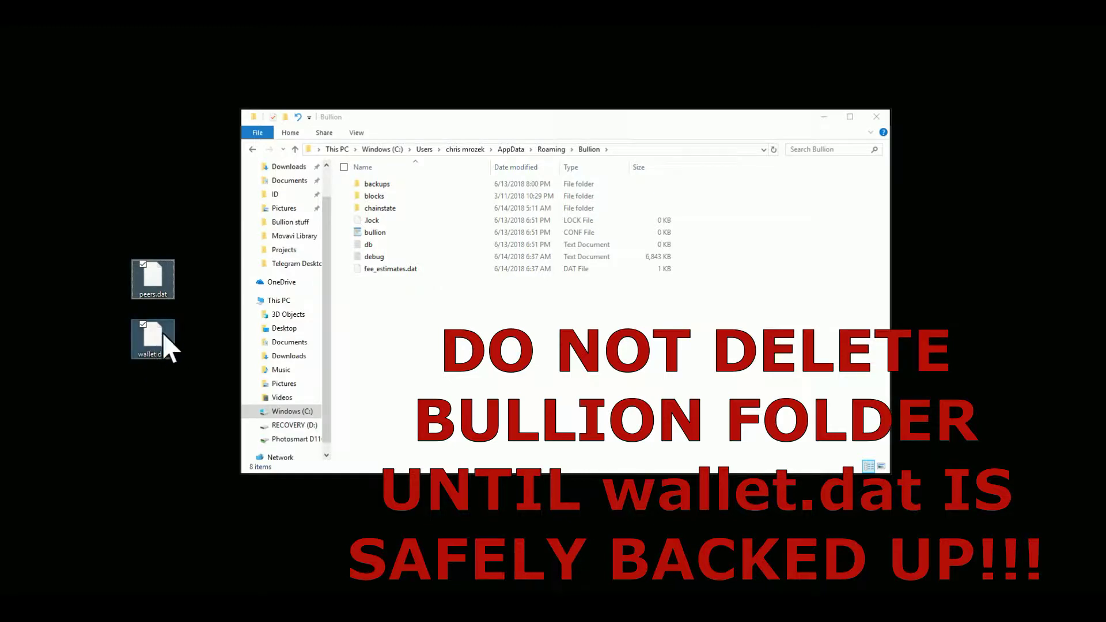
mouse_move(159, 339)
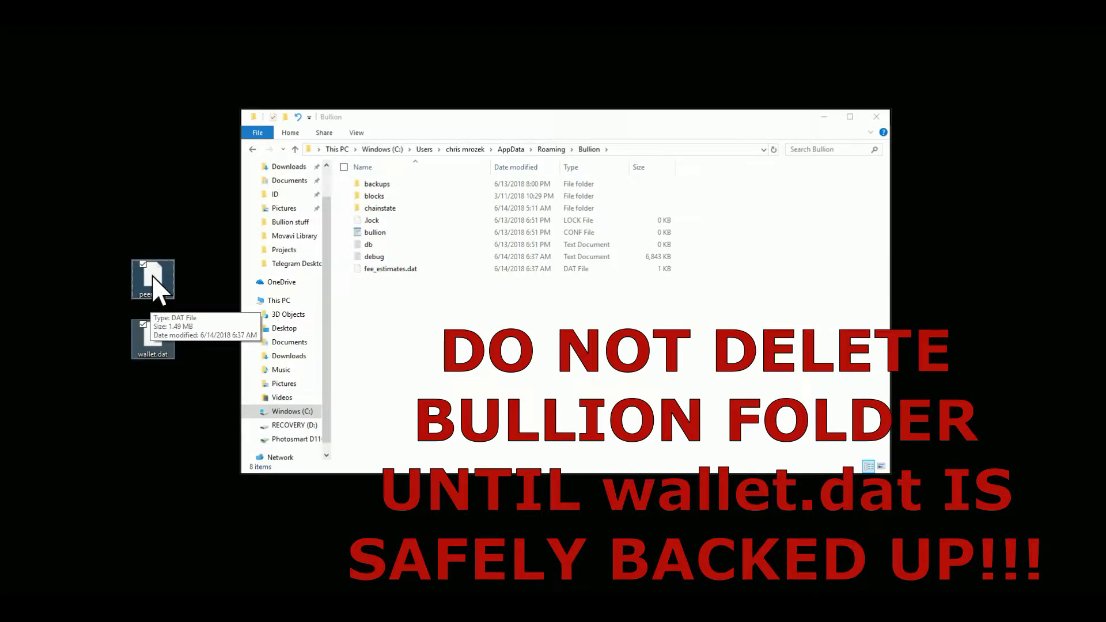
click(169, 196)
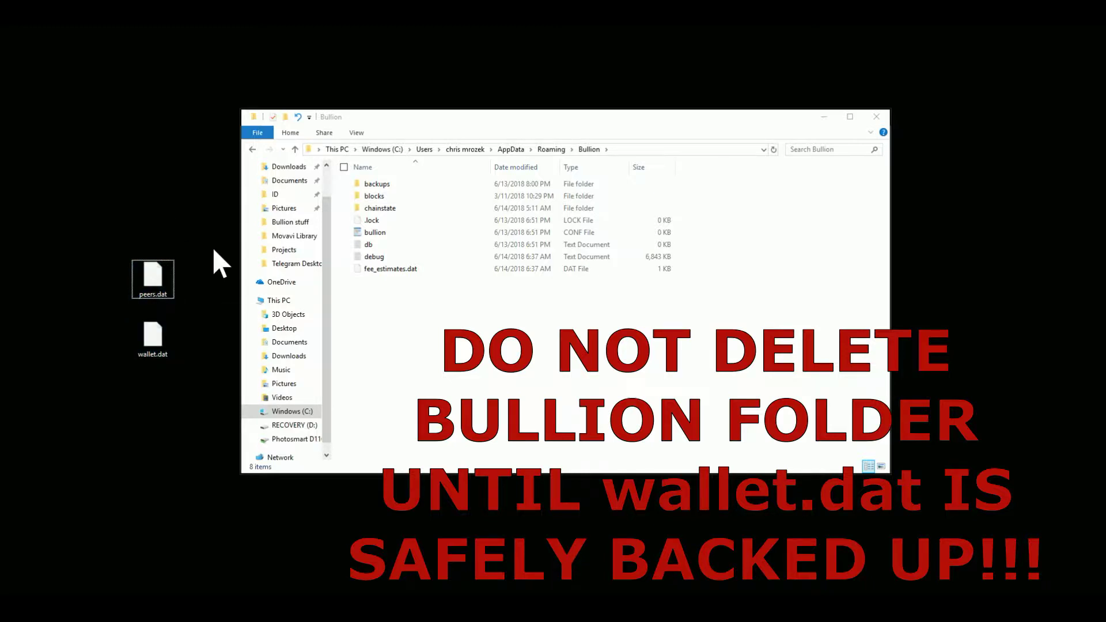
- Create a desktop folder named "cbx backup 06142018" and move wallet.dat and peers.dat into it
right_click(117, 464)
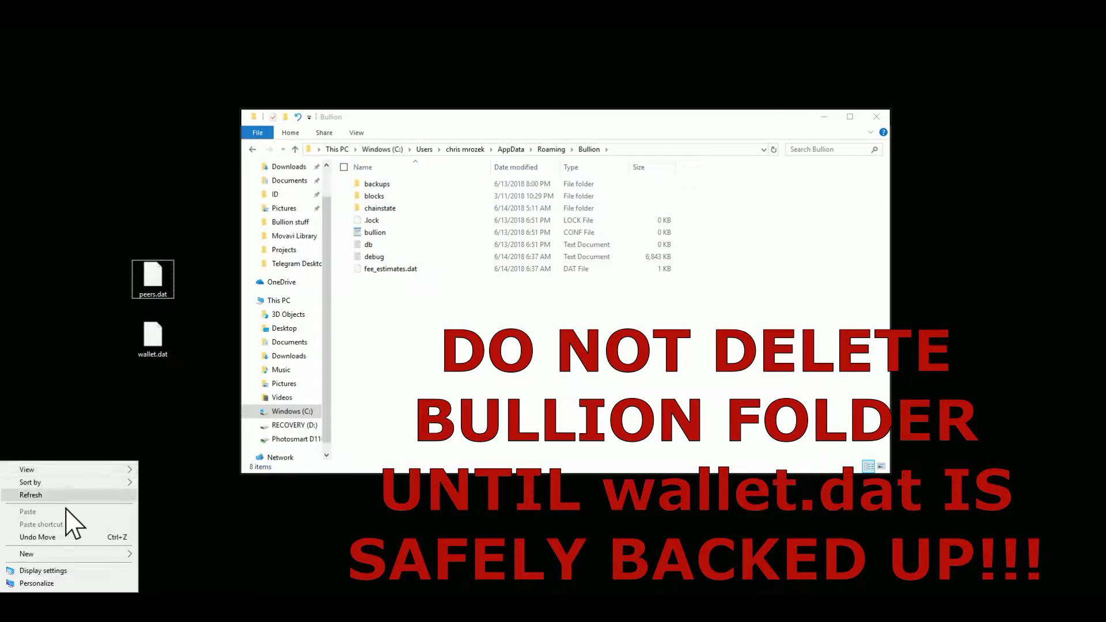
mouse_move(57, 555)
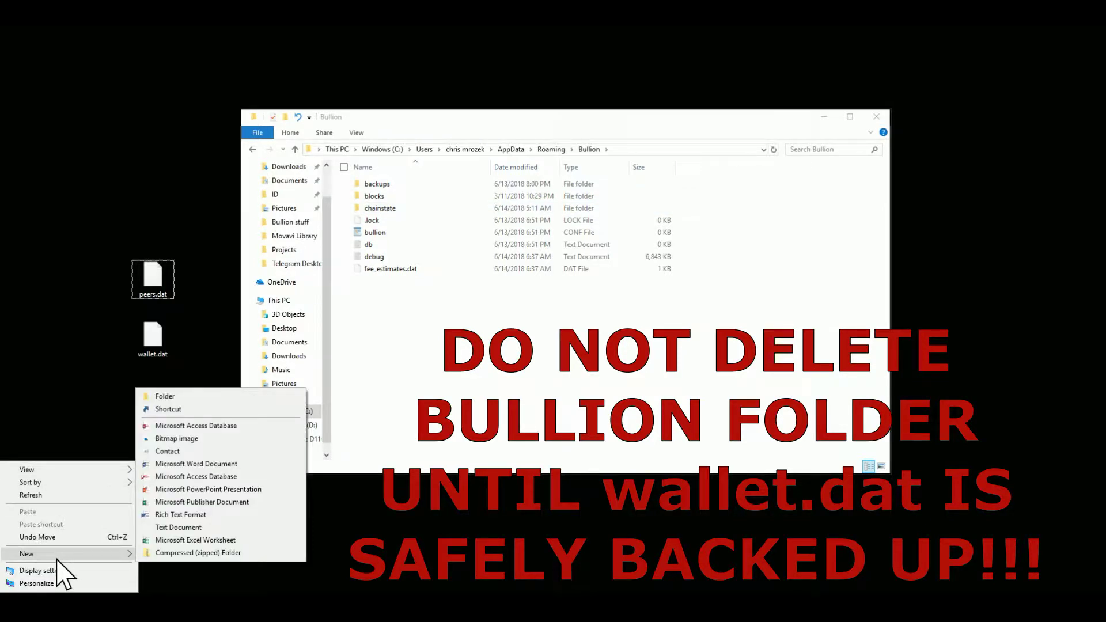
click(197, 398)
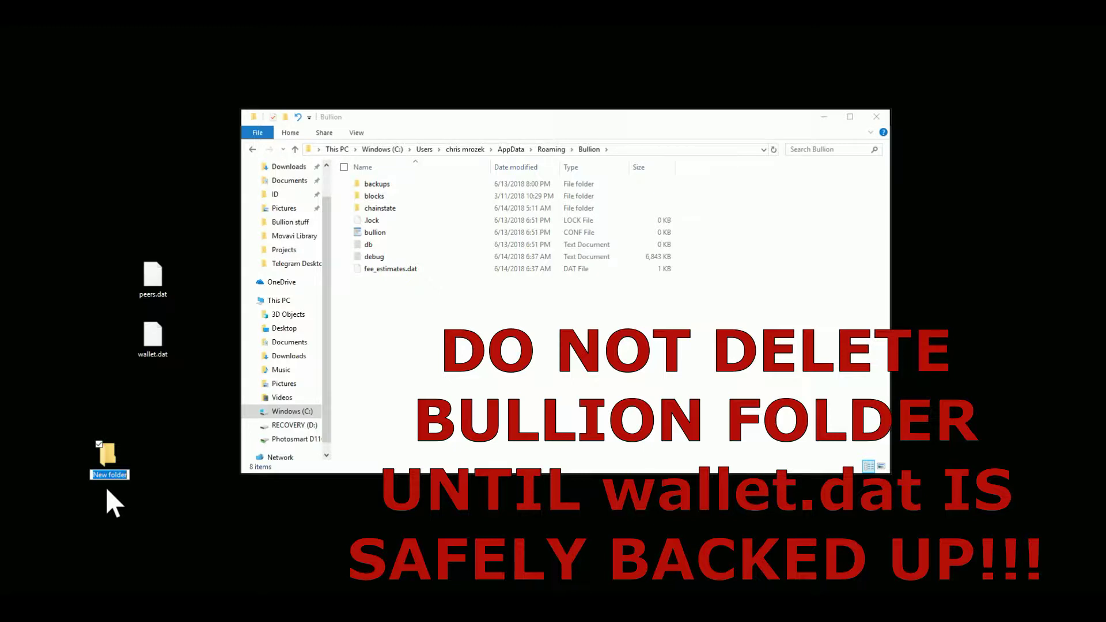
text(cbx)
text( backup)
text( 06142018)
key(Return)
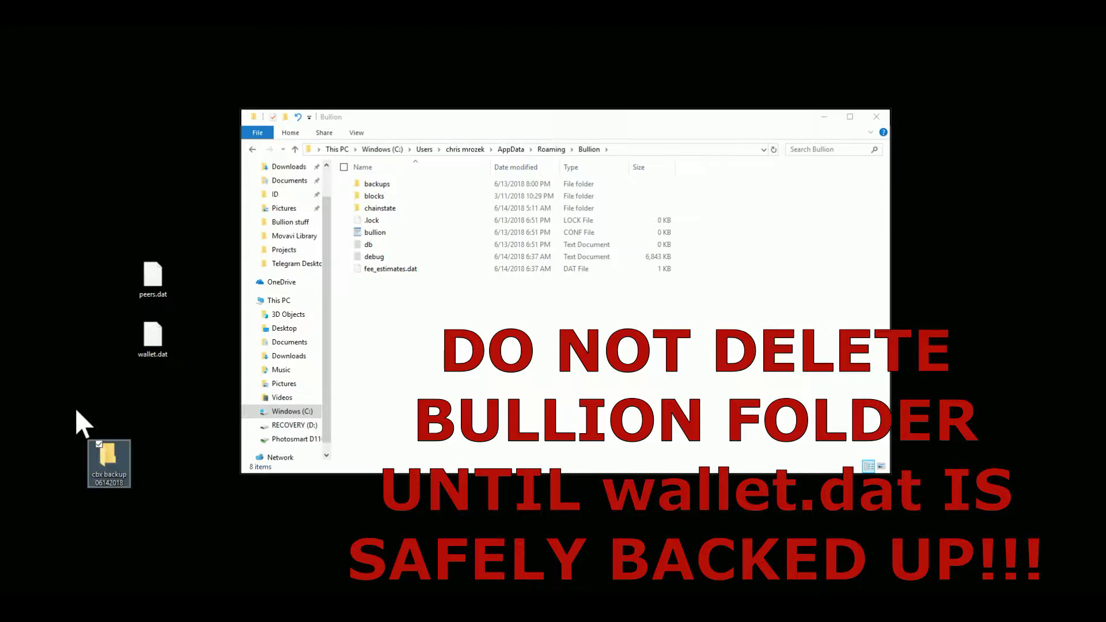
drag(163, 348, 112, 460)
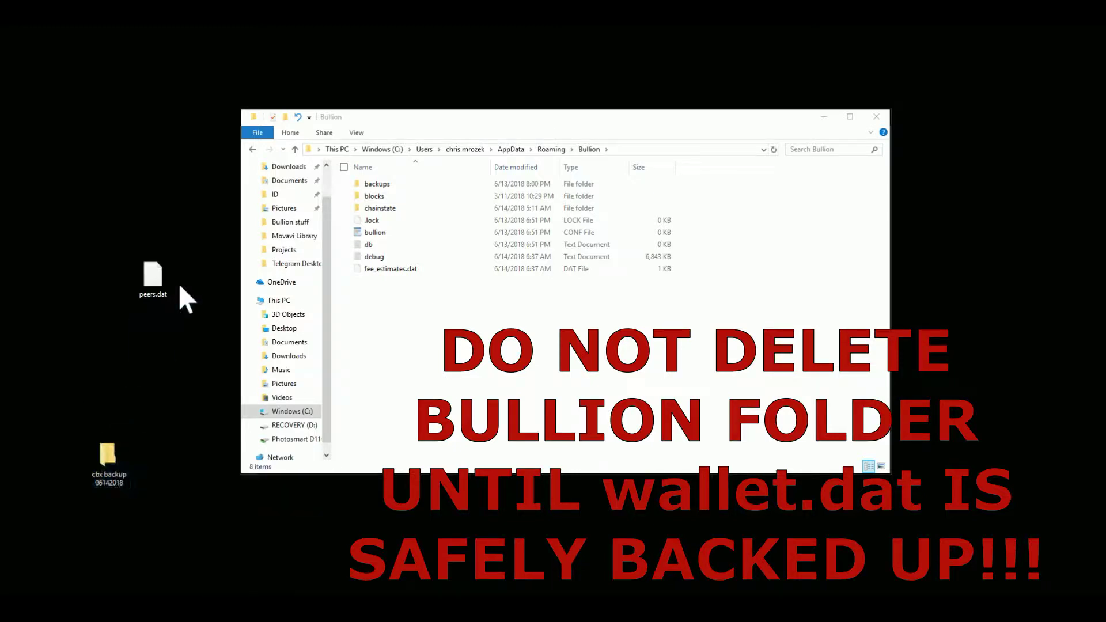
drag(161, 289, 115, 465)
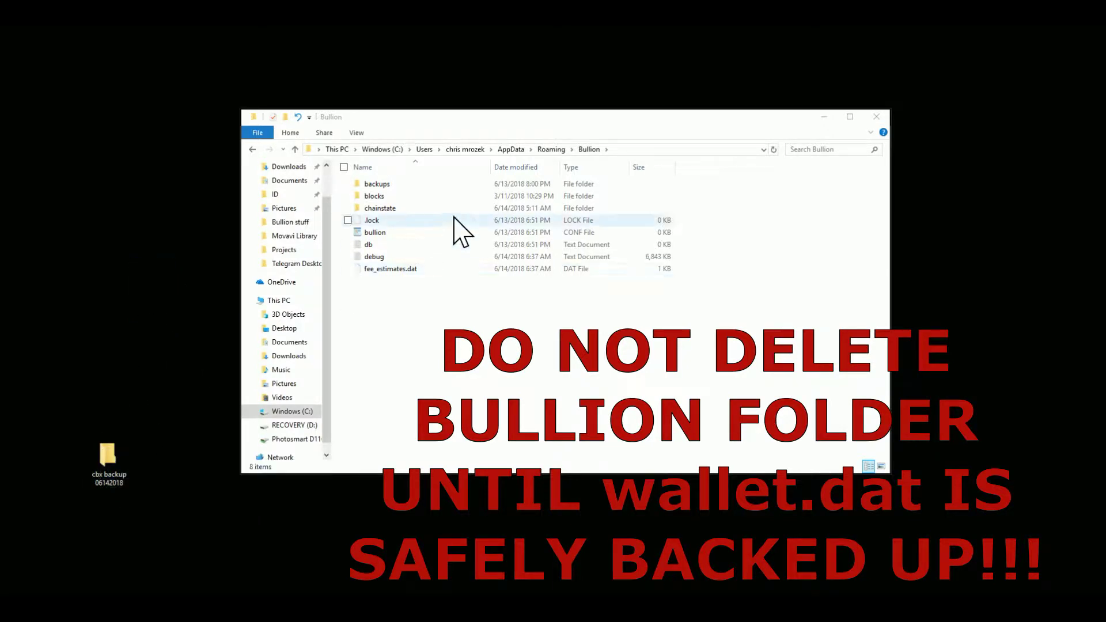
- Delete the Bullion folder from the Roaming directory and close the file window
click(552, 149)
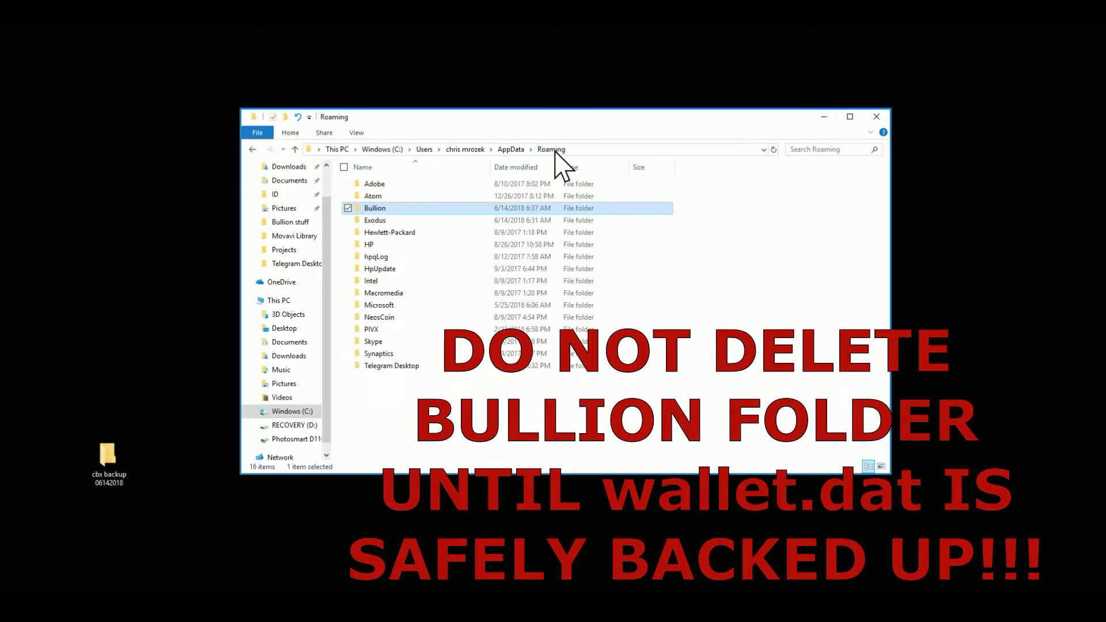
right_click(377, 209)
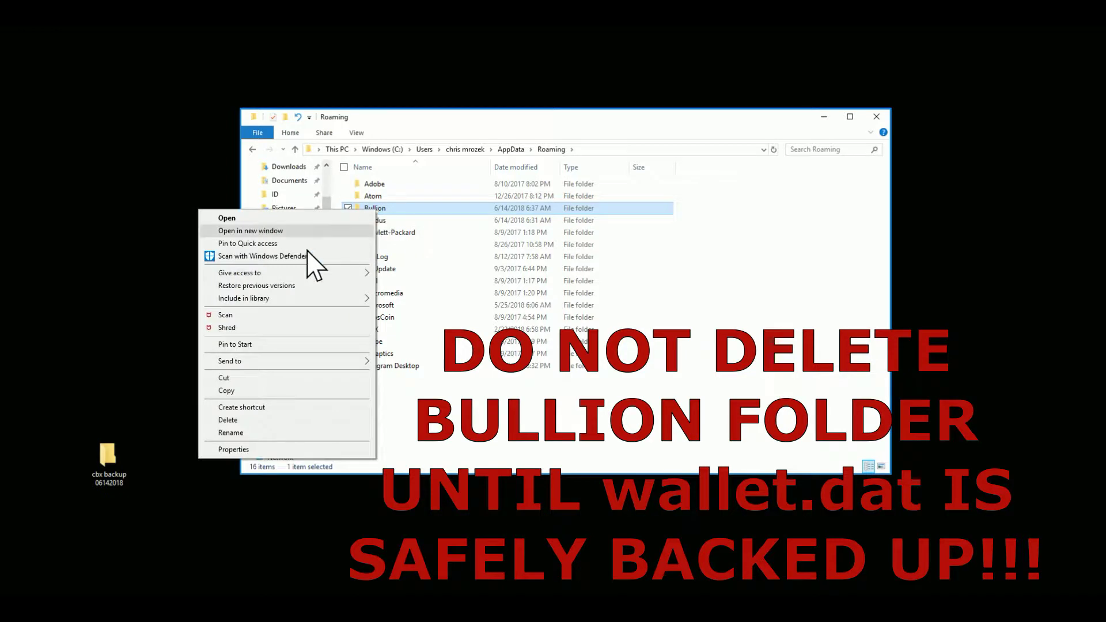
click(243, 420)
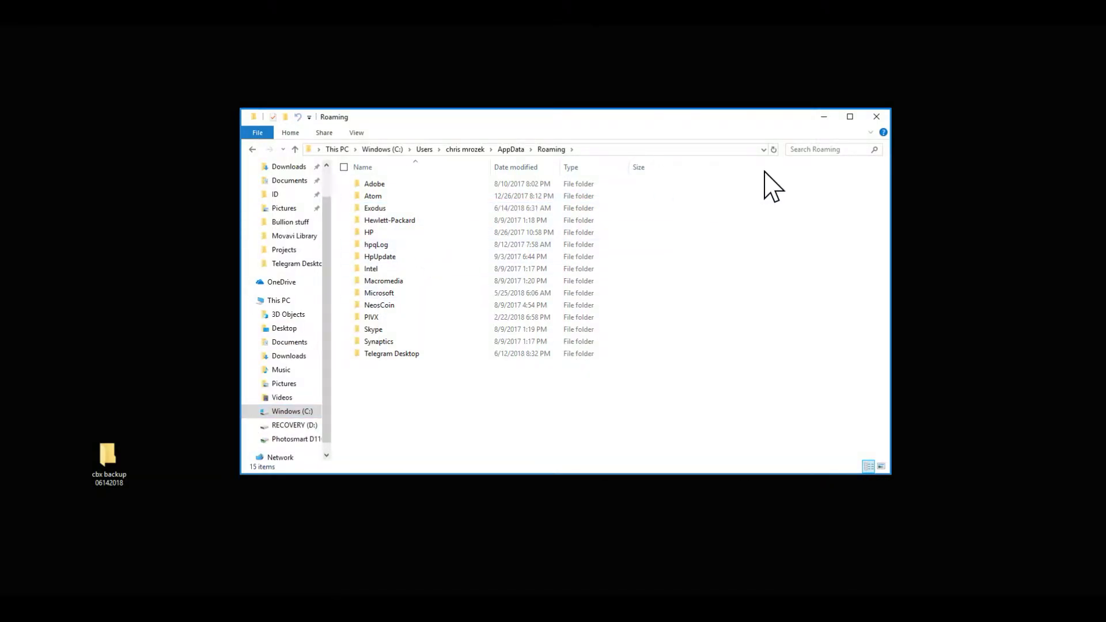
click(874, 118)
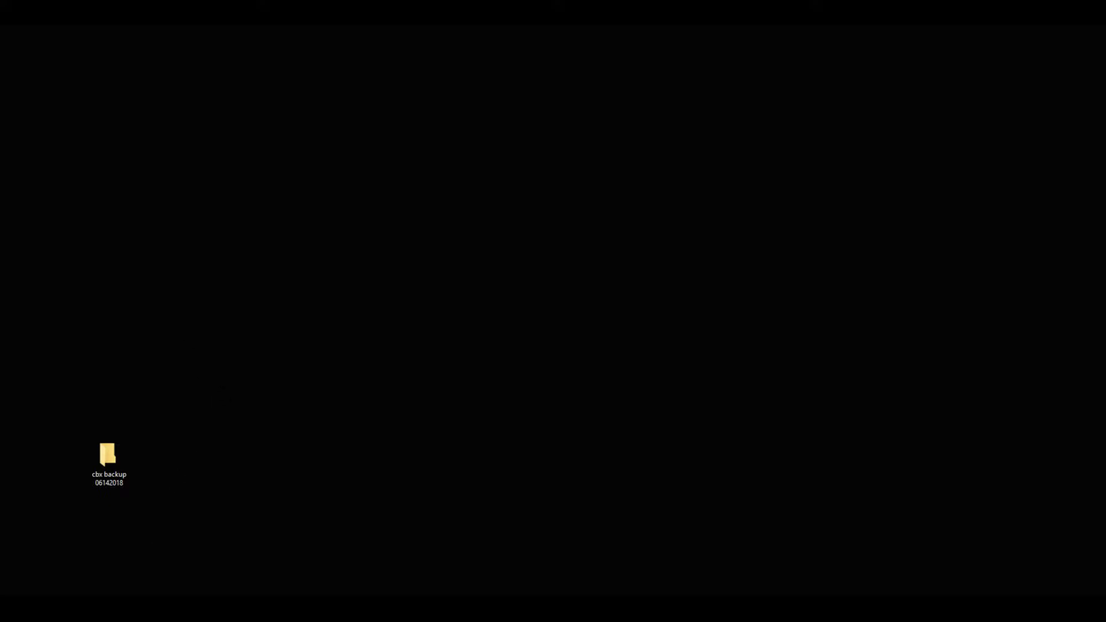
drag(0, 35, 496, 40)
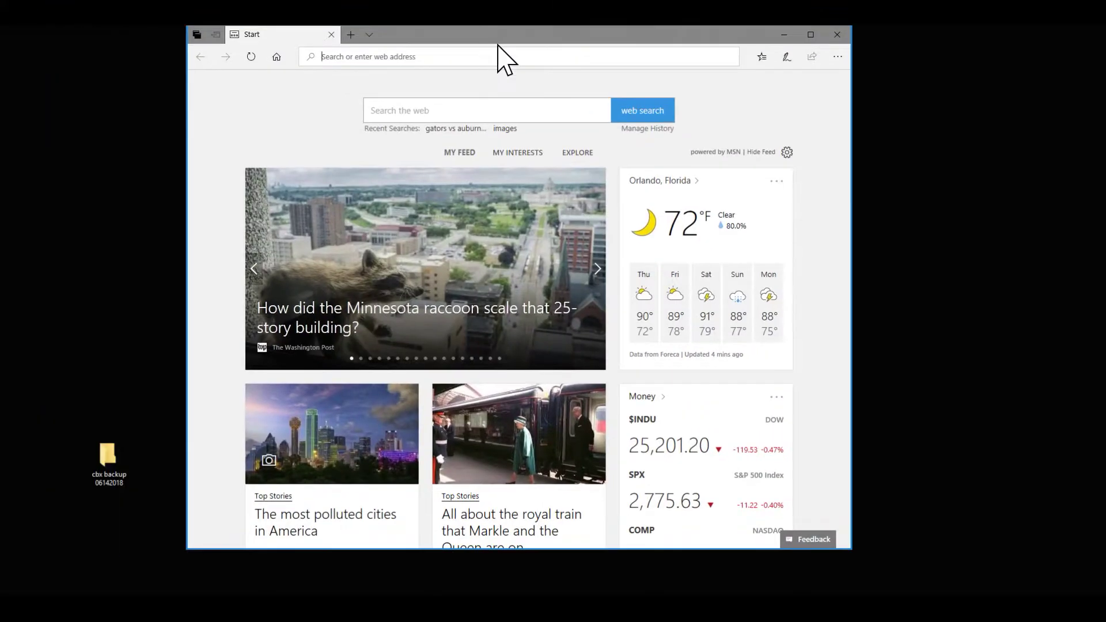
click(810, 34)
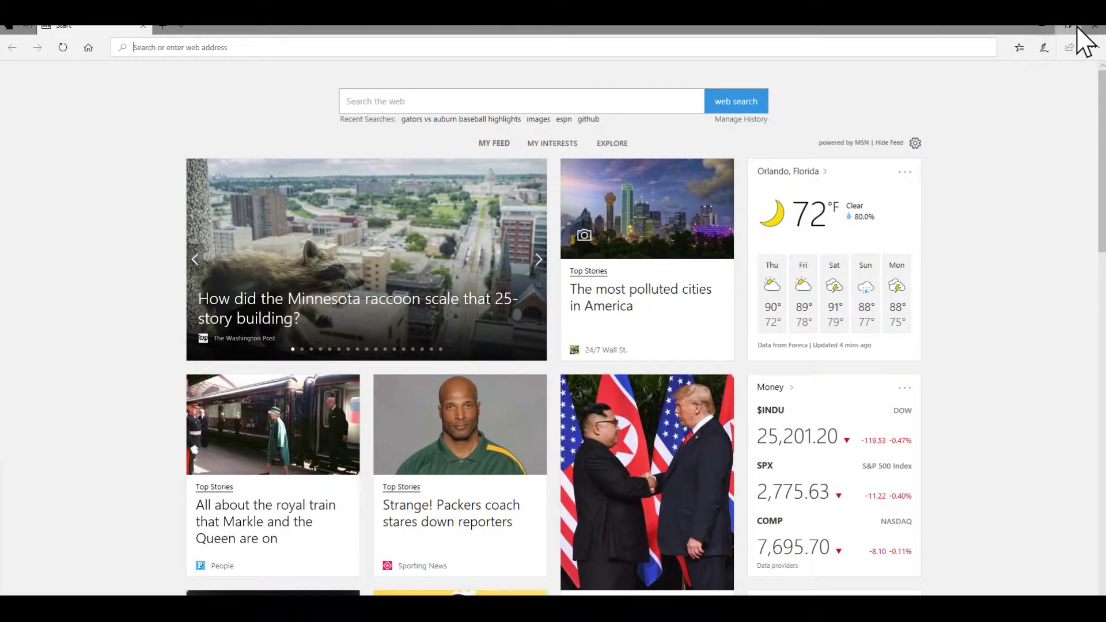
double_click(662, 29)
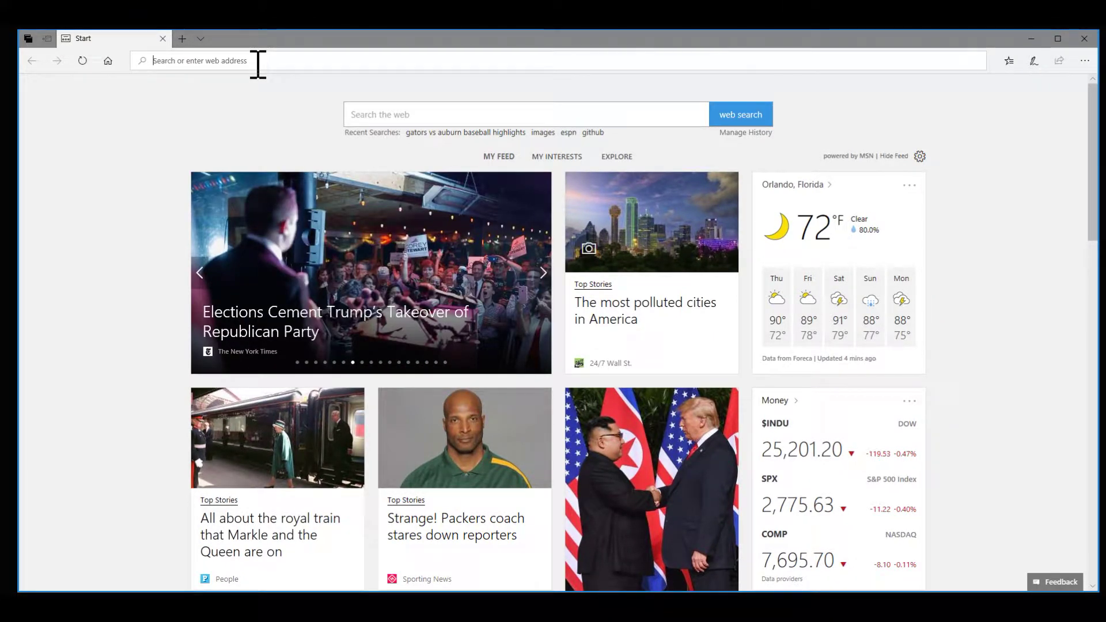
text(https:/)
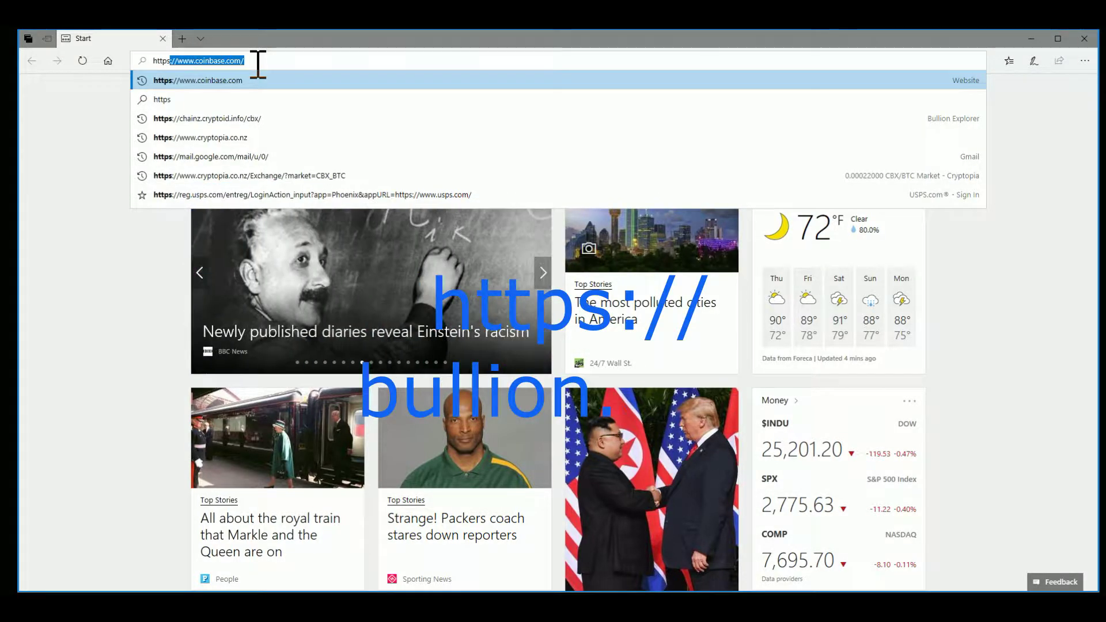
text(/)
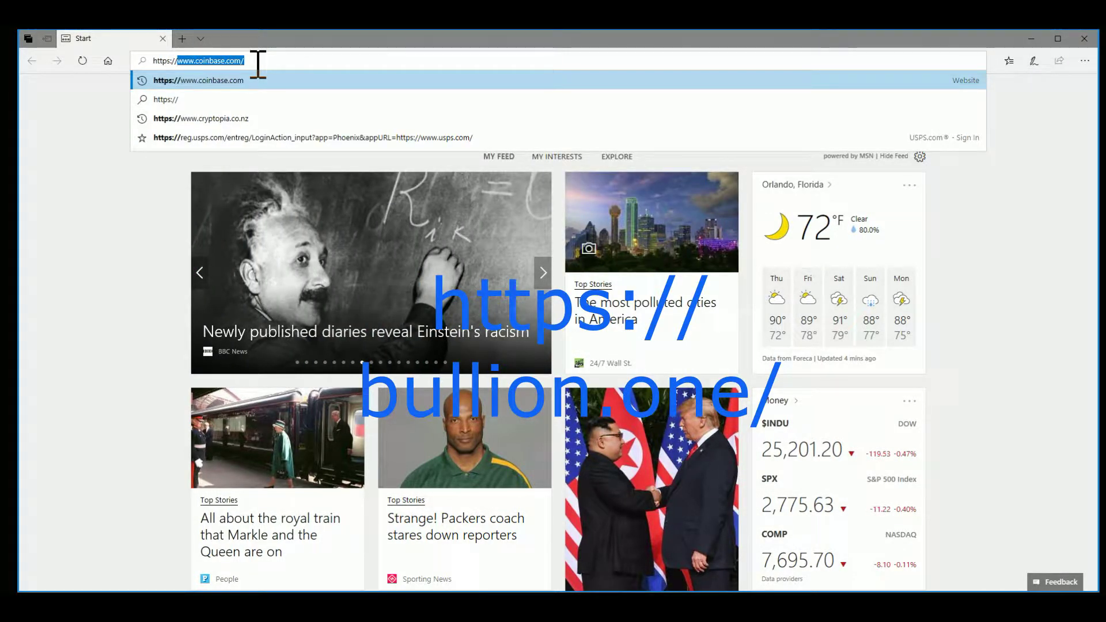
text(bul)
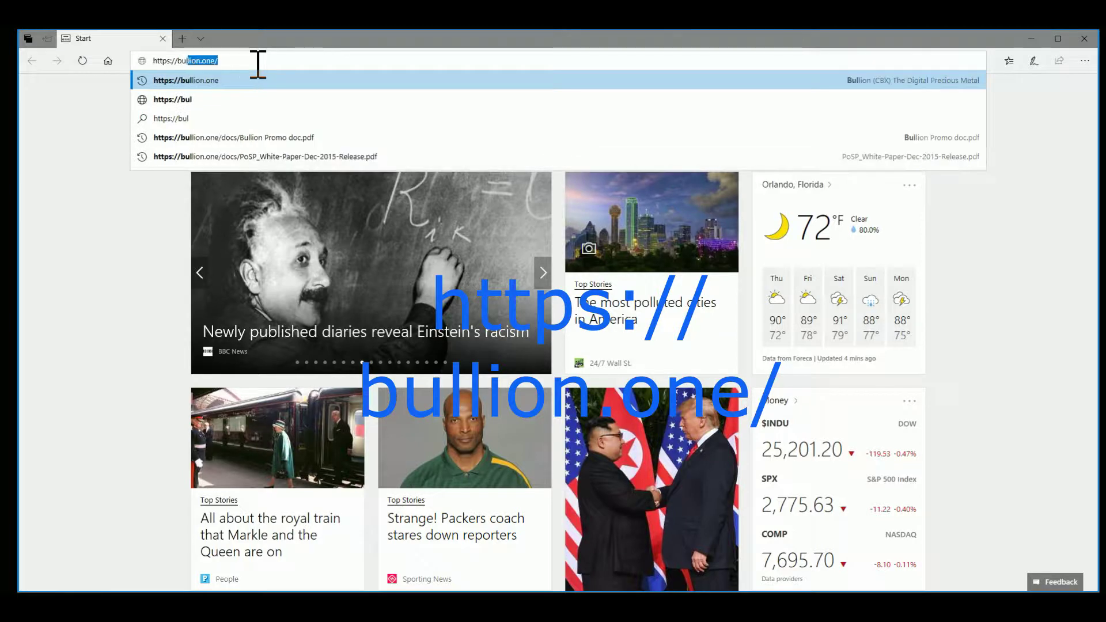
text(lion.one/)
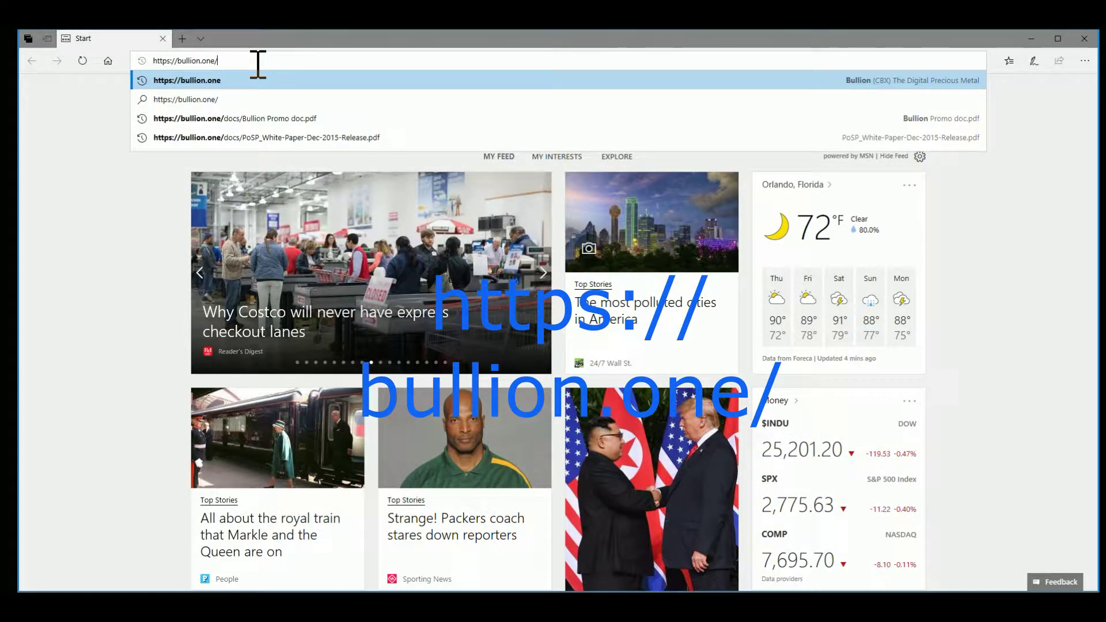
key(Return)
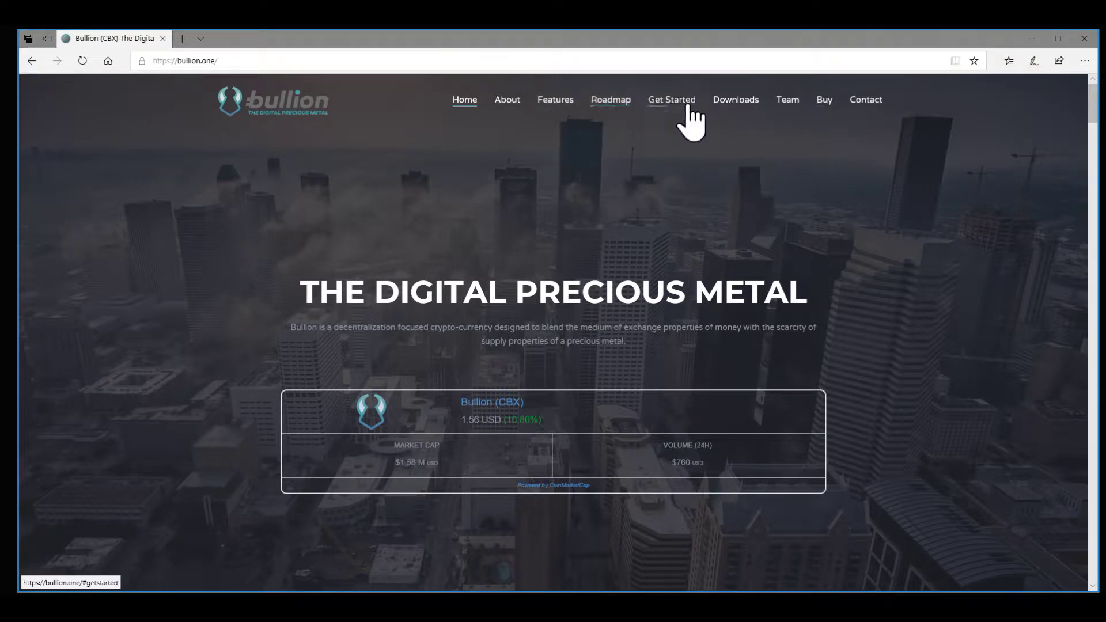
- Download the Bullion wallet for Windows from the site's download section and run the installer
click(733, 123)
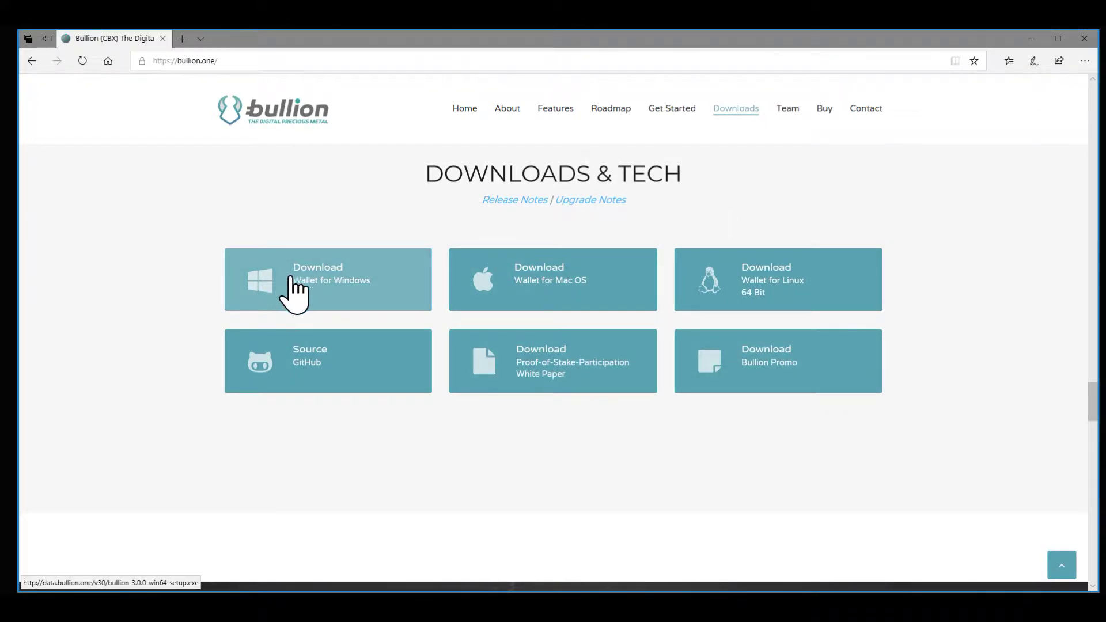
click(317, 285)
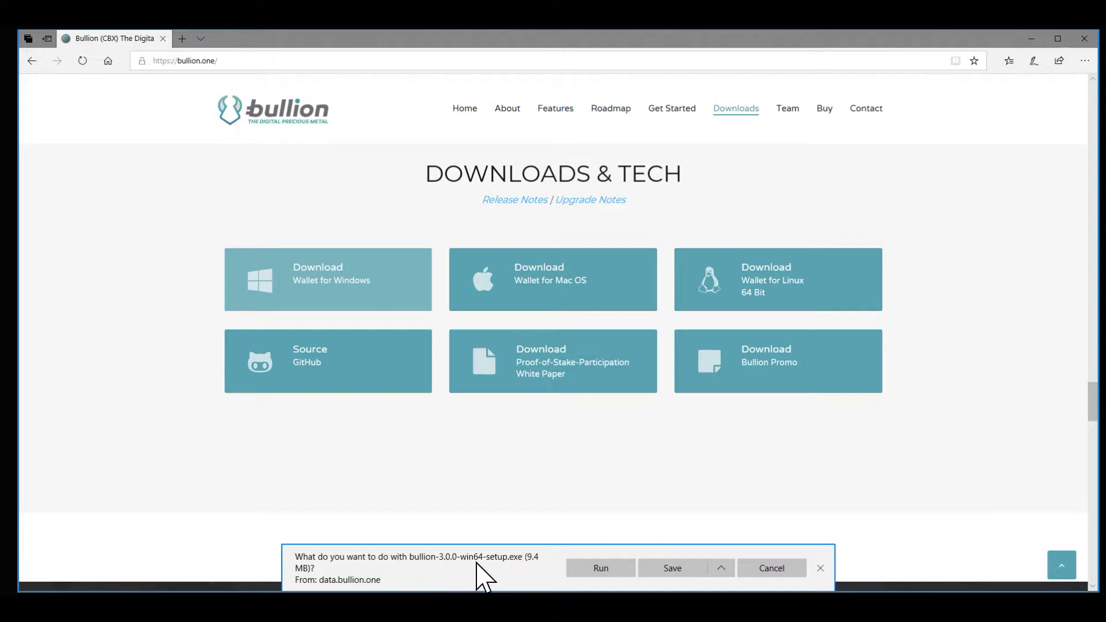
click(615, 572)
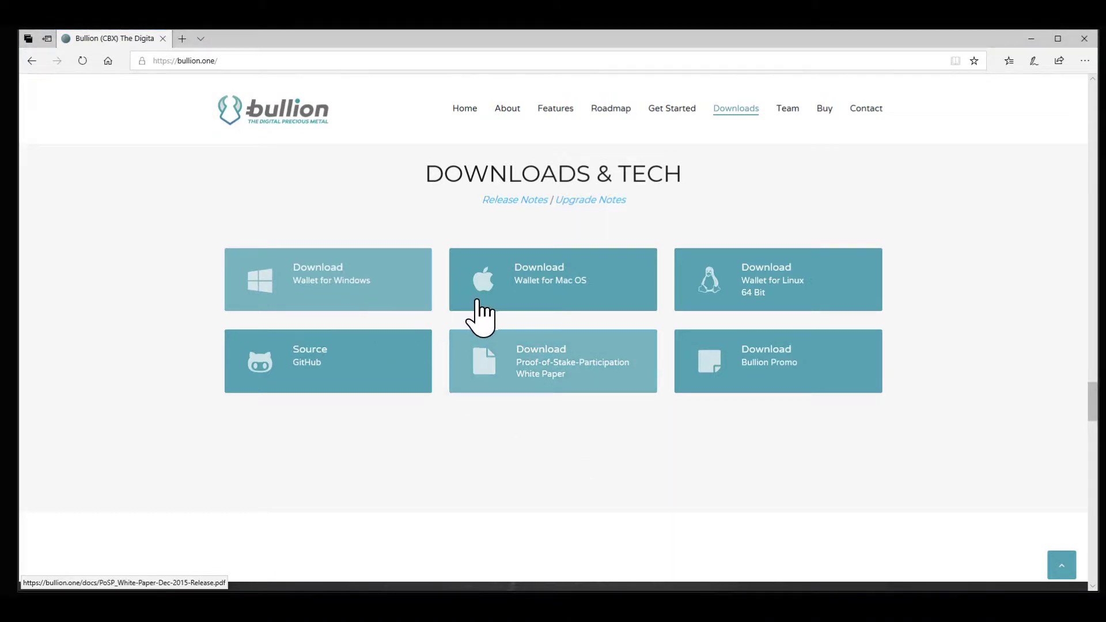
- Show the details of the SmartScreen warning and allow bullion-3.0.0-win64-setup.exe to run anyway
drag(665, 209, 287, 407)
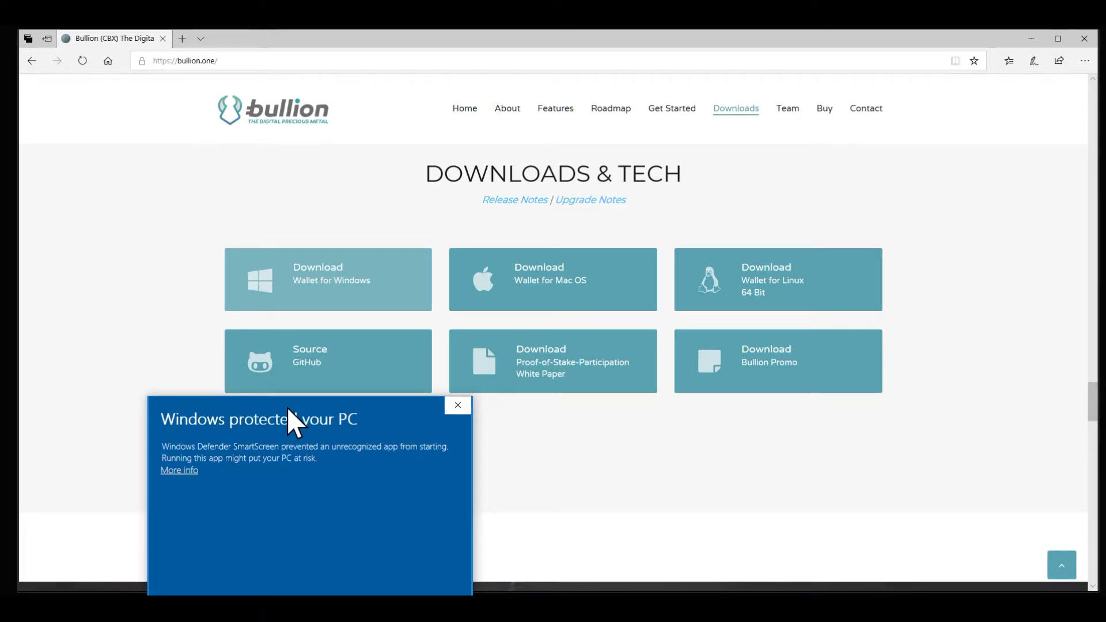
drag(287, 407, 234, 180)
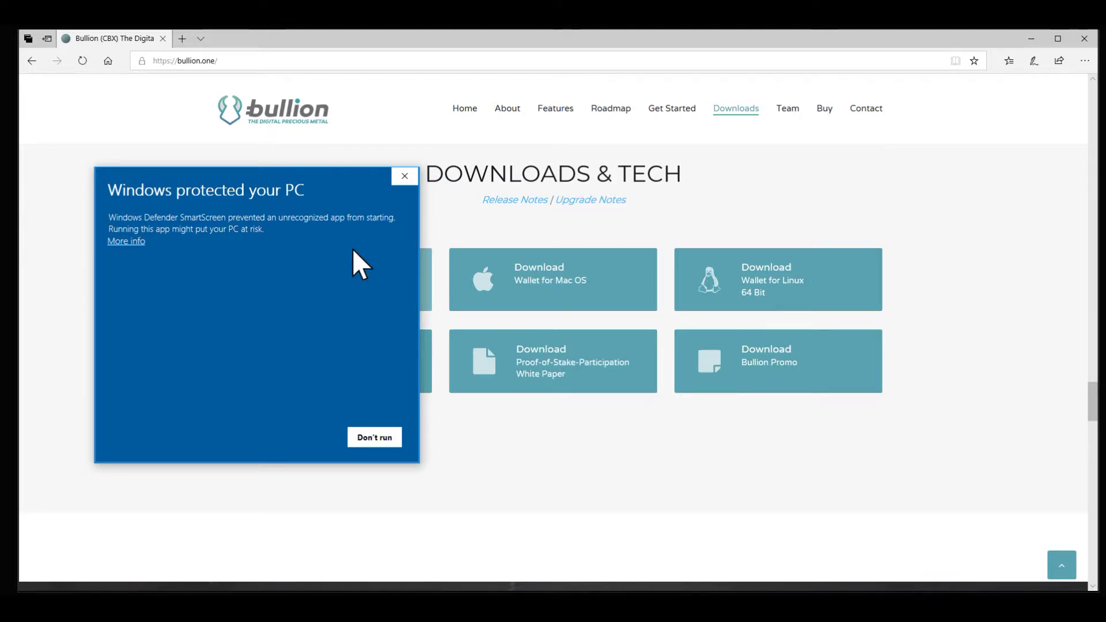
drag(257, 179, 550, 156)
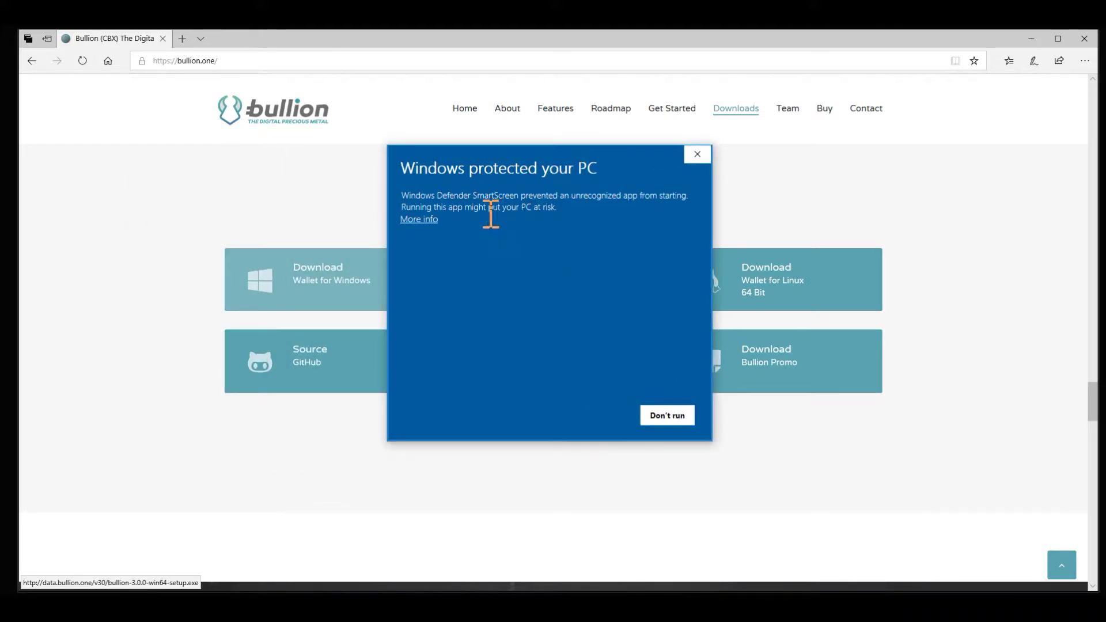
click(417, 220)
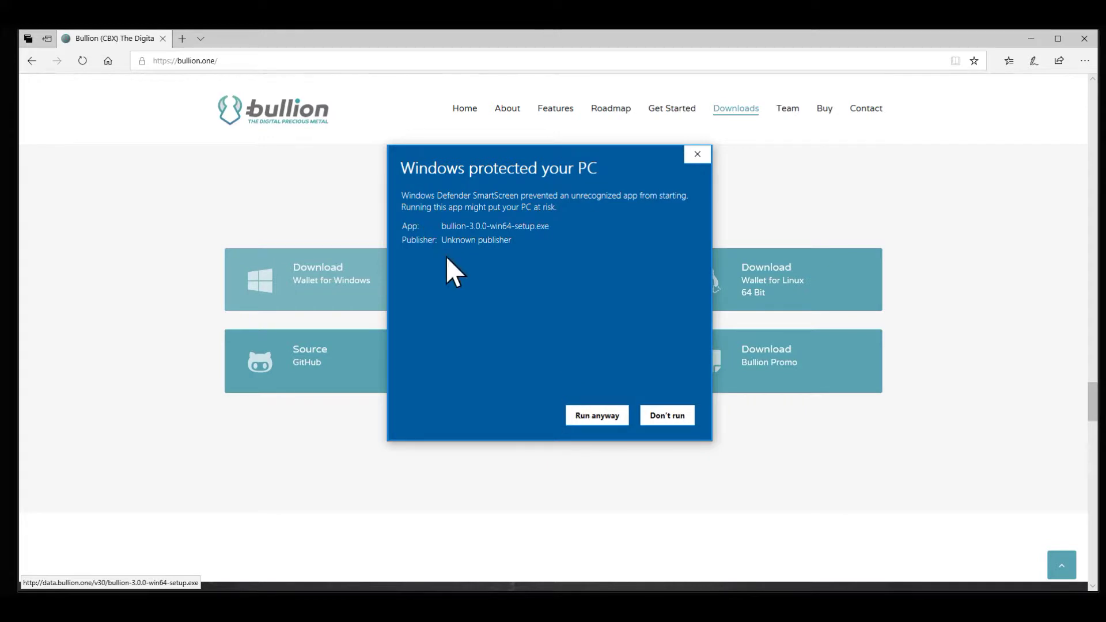
click(594, 416)
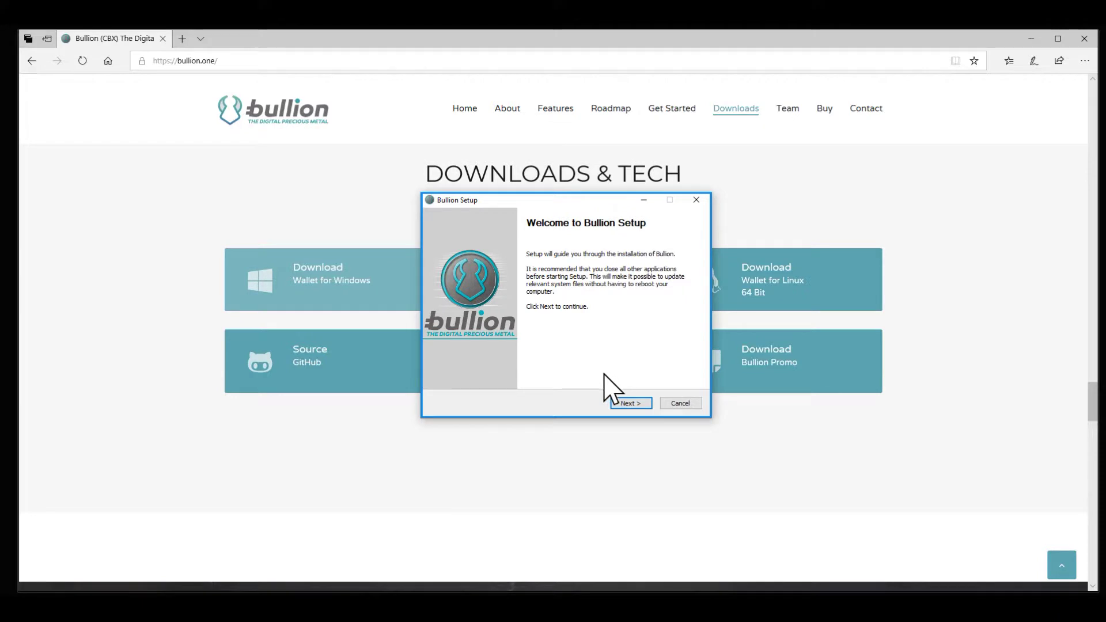
- Start the Bullion setup and accept C:\Program Files (x86)\Bullion as the destination folder
click(631, 403)
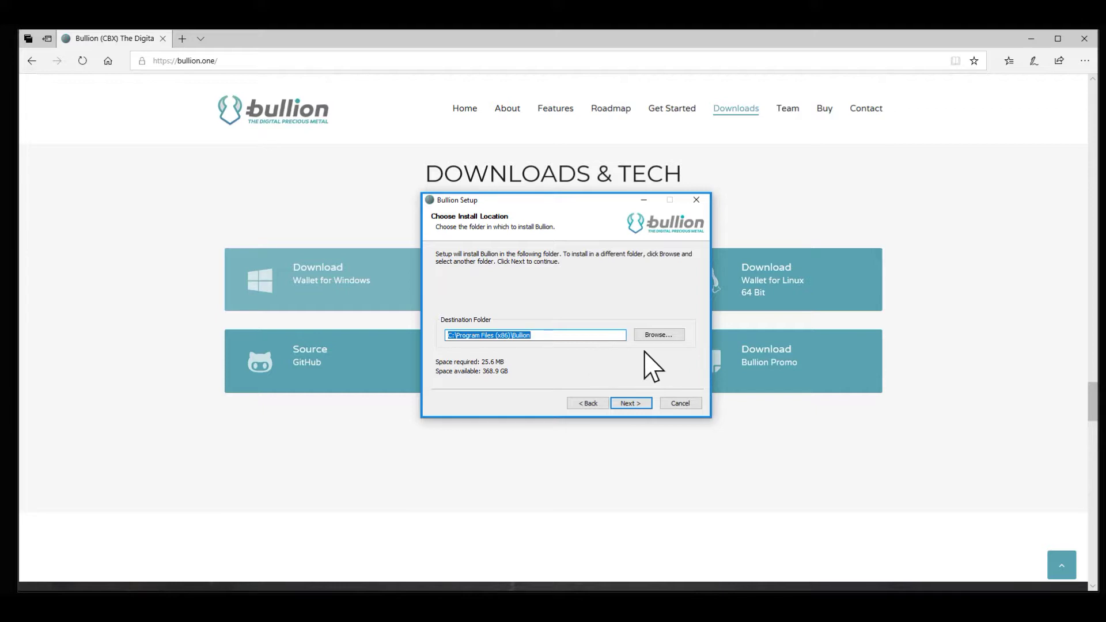
click(656, 338)
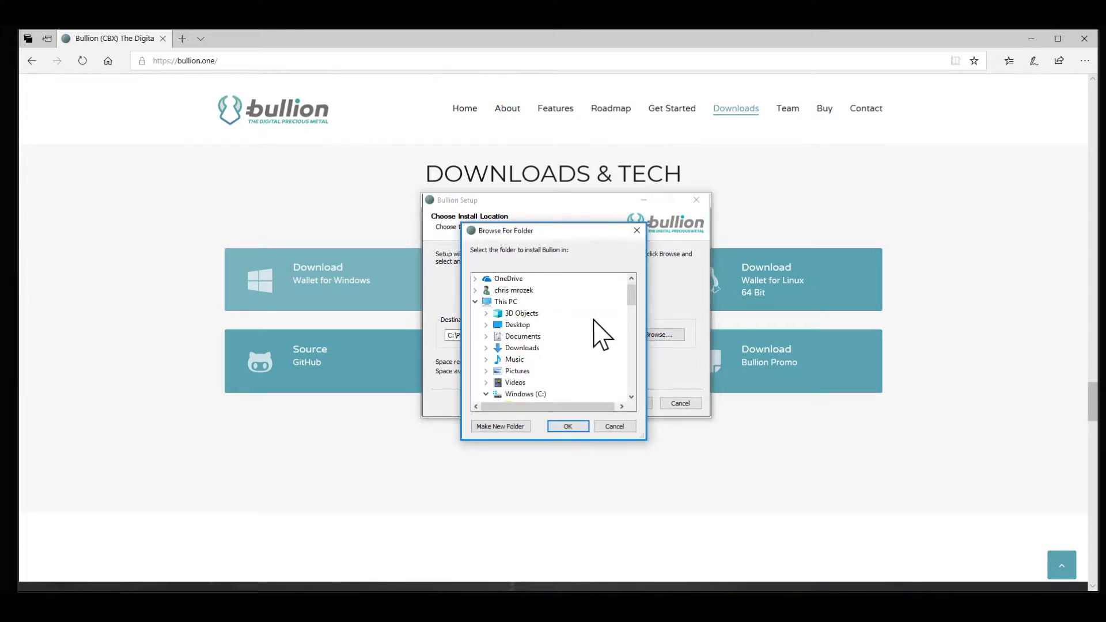
click(621, 429)
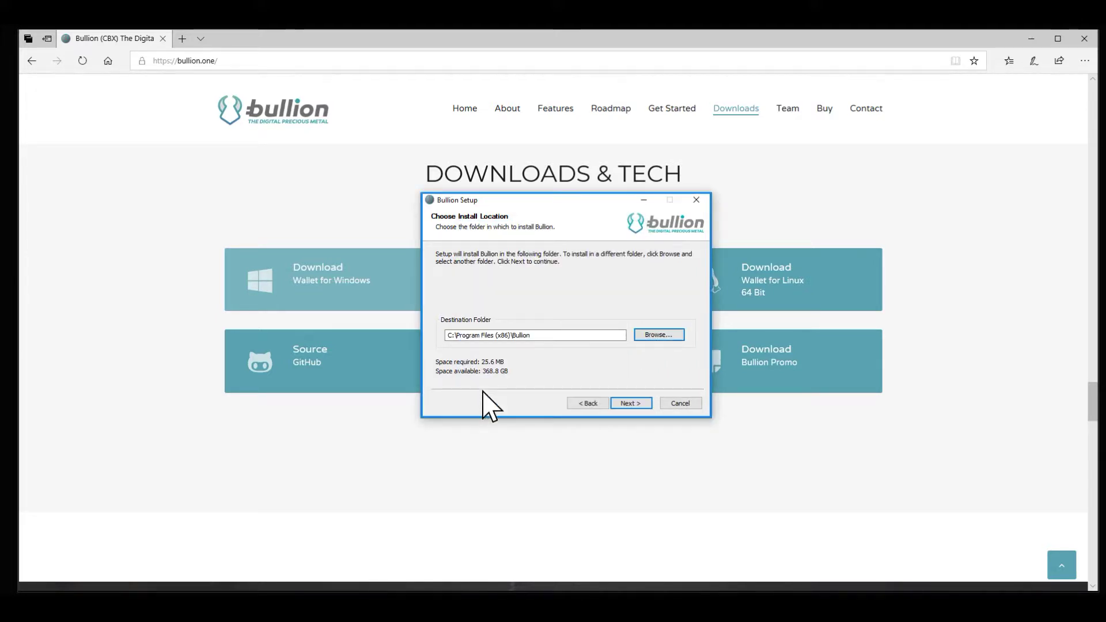
click(630, 404)
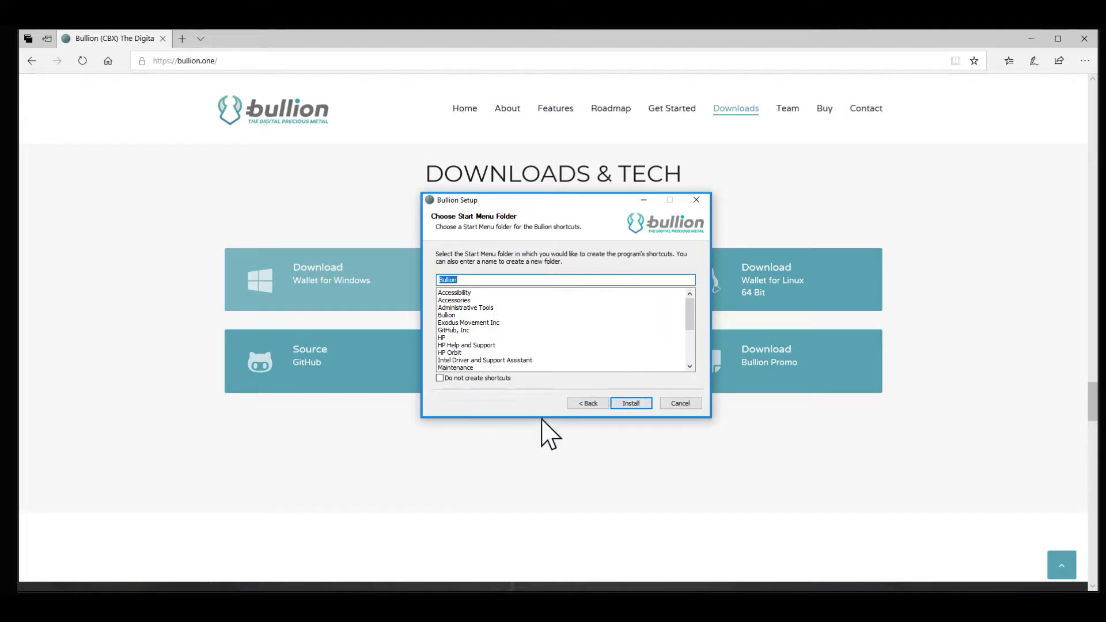
- Install Bullion with the Bullion Start Menu folder and finish the setup with Run Bullion enabled
click(635, 402)
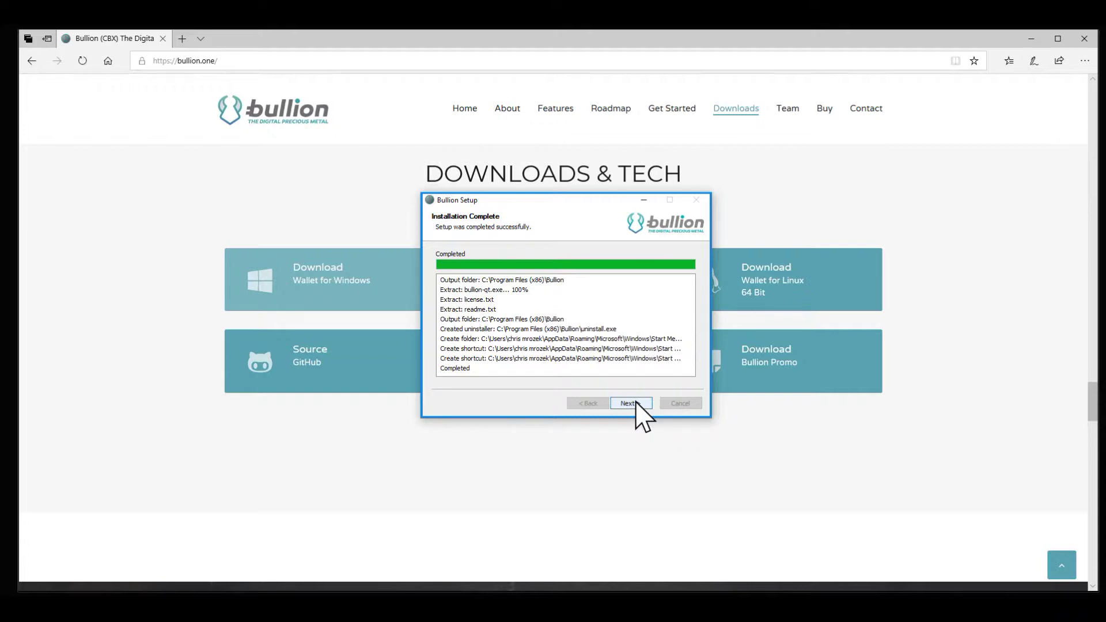
click(630, 403)
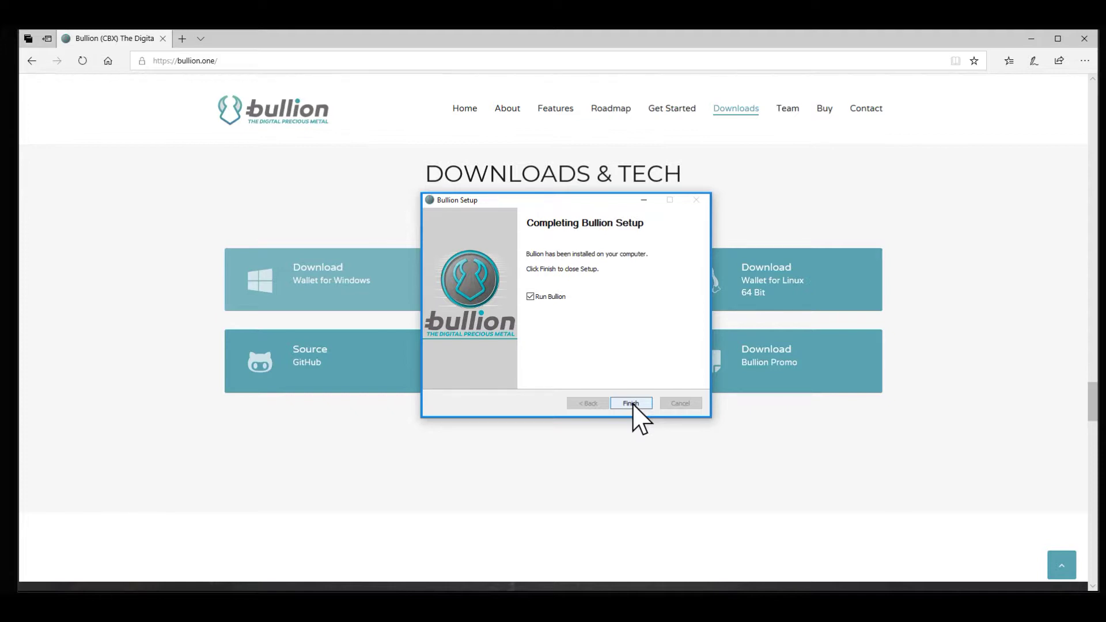
click(631, 404)
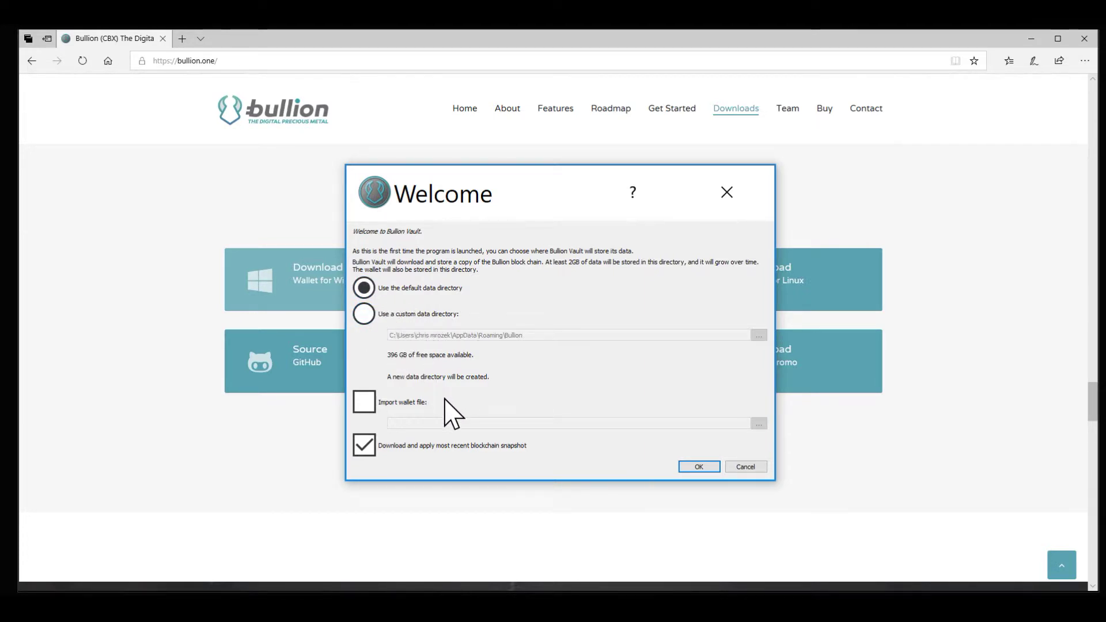
- Enable importing a wallet file and browse to the cbx backup 06142018 folder on the Desktop
click(366, 402)
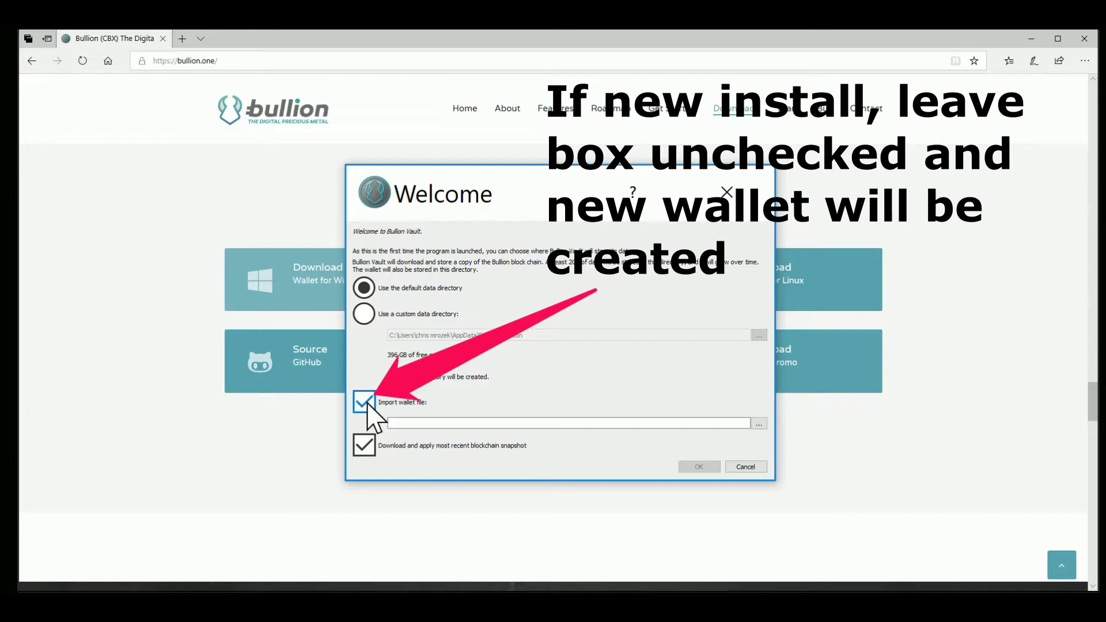
click(758, 424)
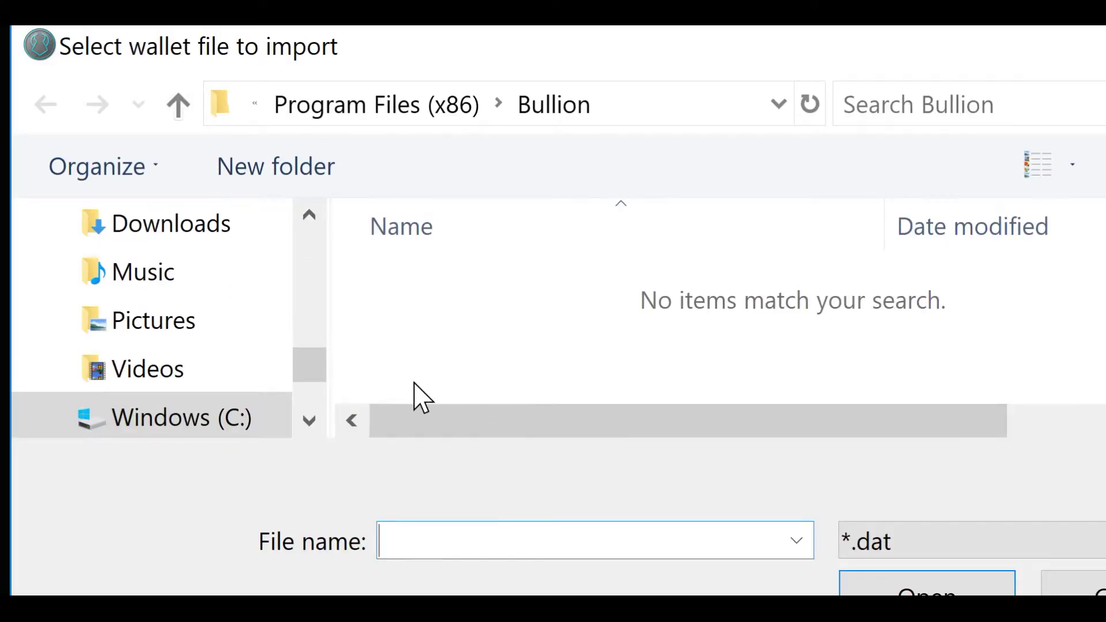
scroll(173, 373, down, 1)
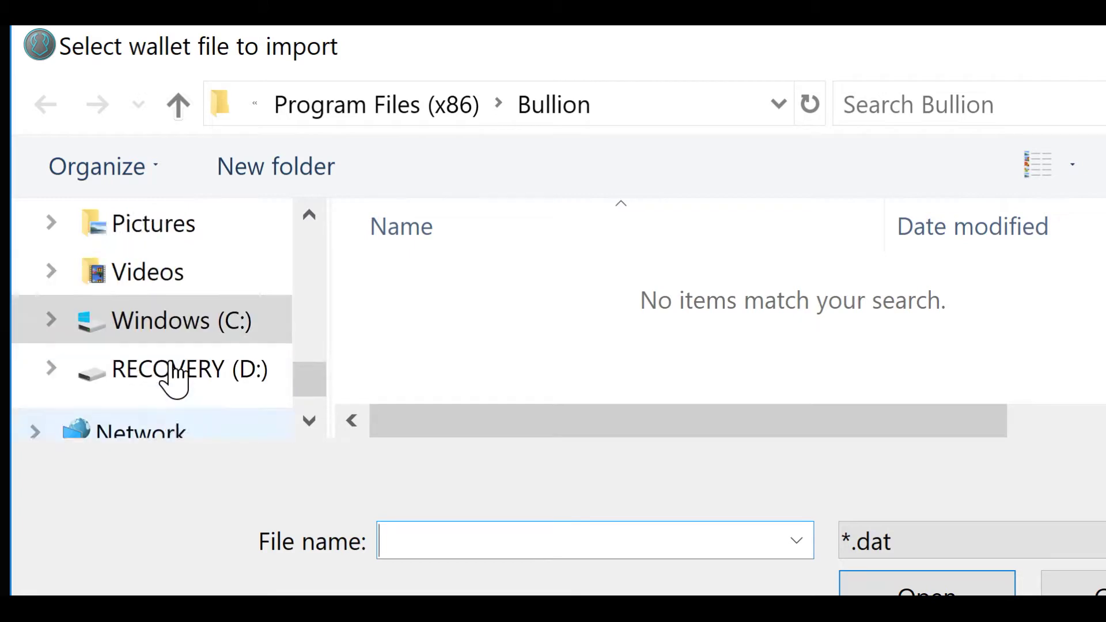
scroll(165, 378, up, 3)
scroll(172, 346, up, 5)
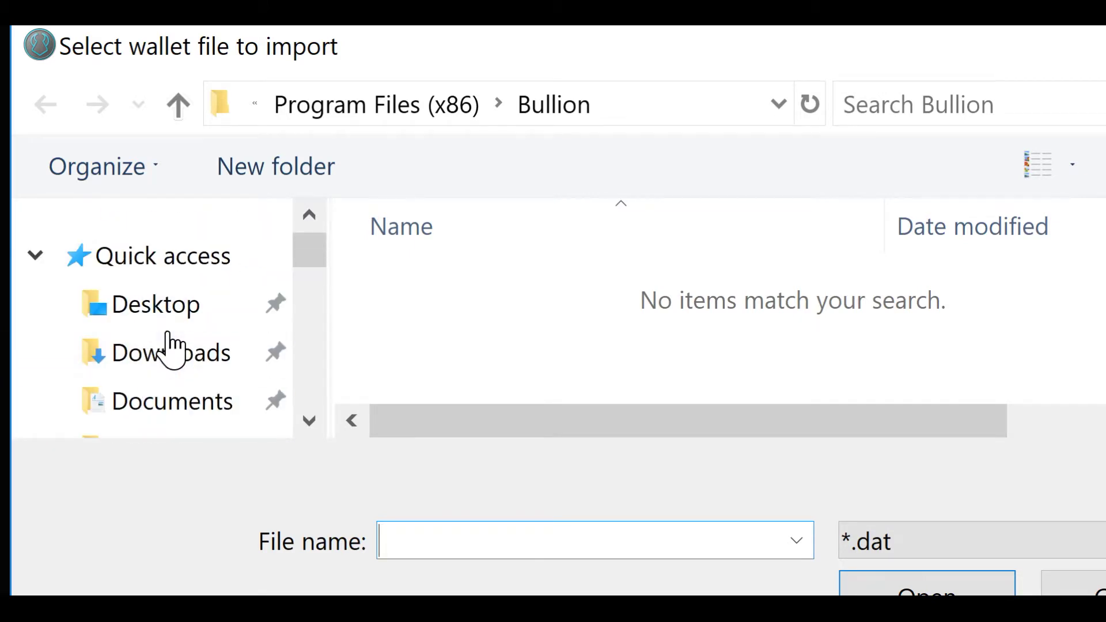
click(171, 312)
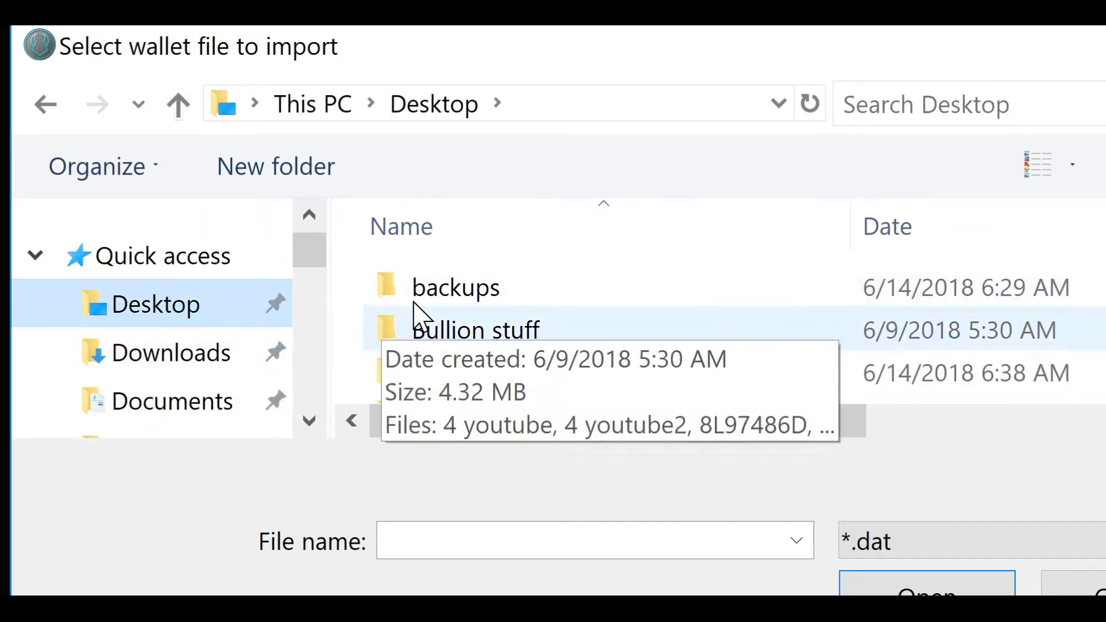
scroll(449, 320, down, 1)
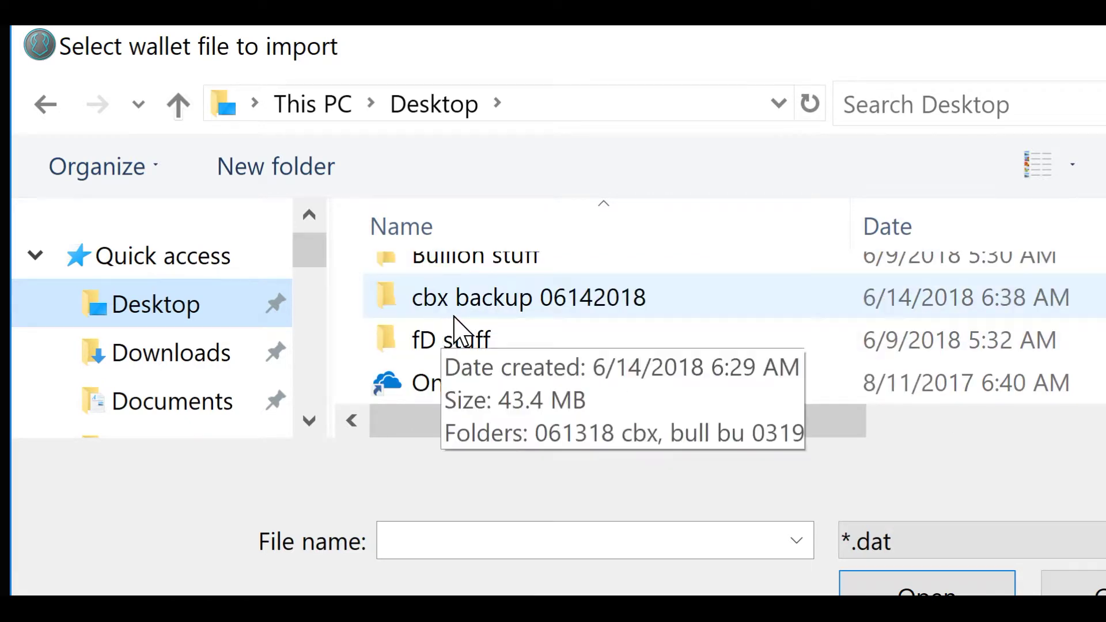
click(474, 308)
double_click(474, 308)
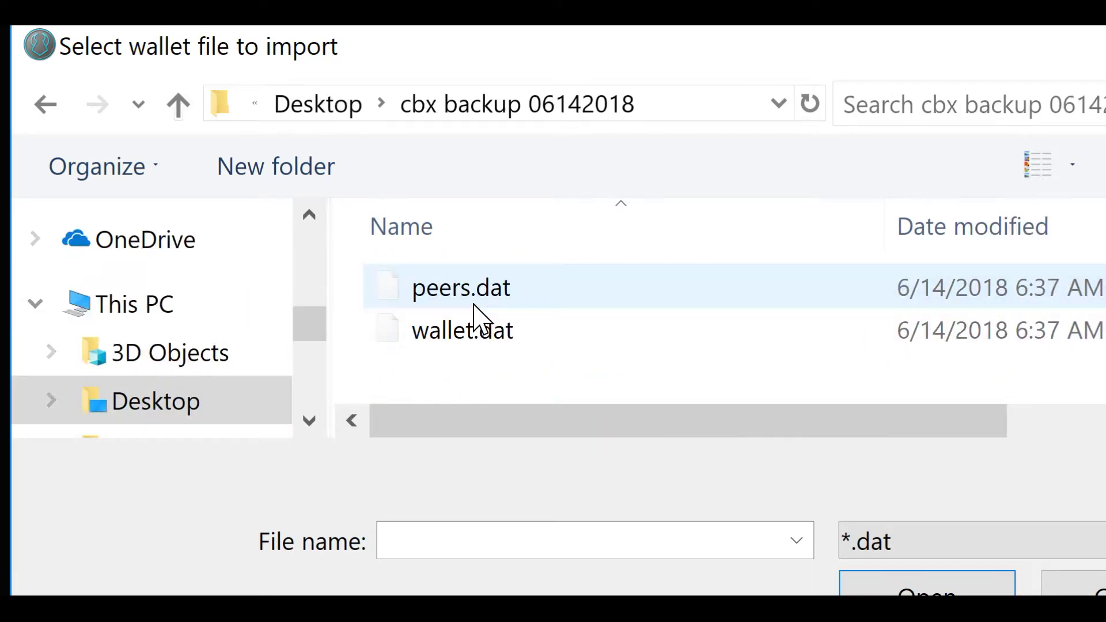
- Choose wallet.dat for import and accept the default data directory with the most recent blockchain snapshot
click(460, 346)
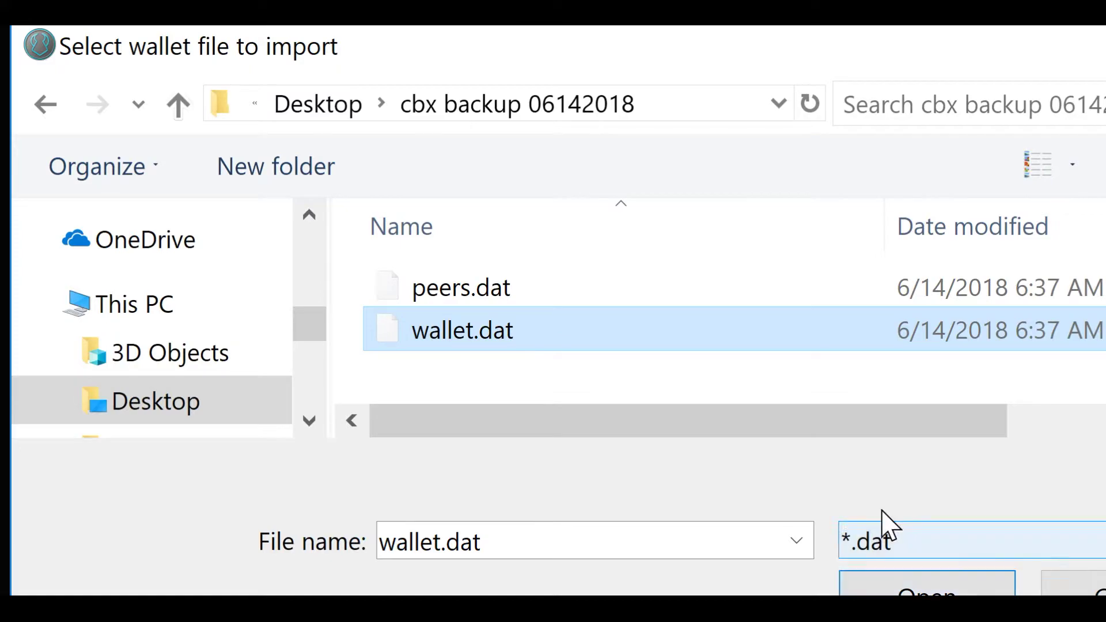
click(881, 586)
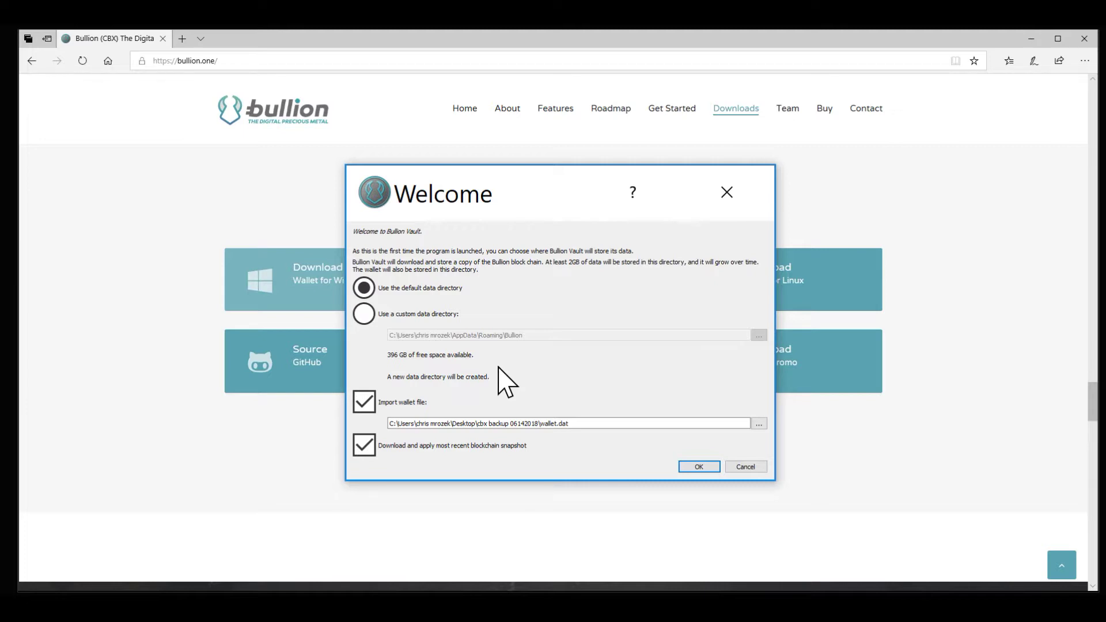
click(698, 467)
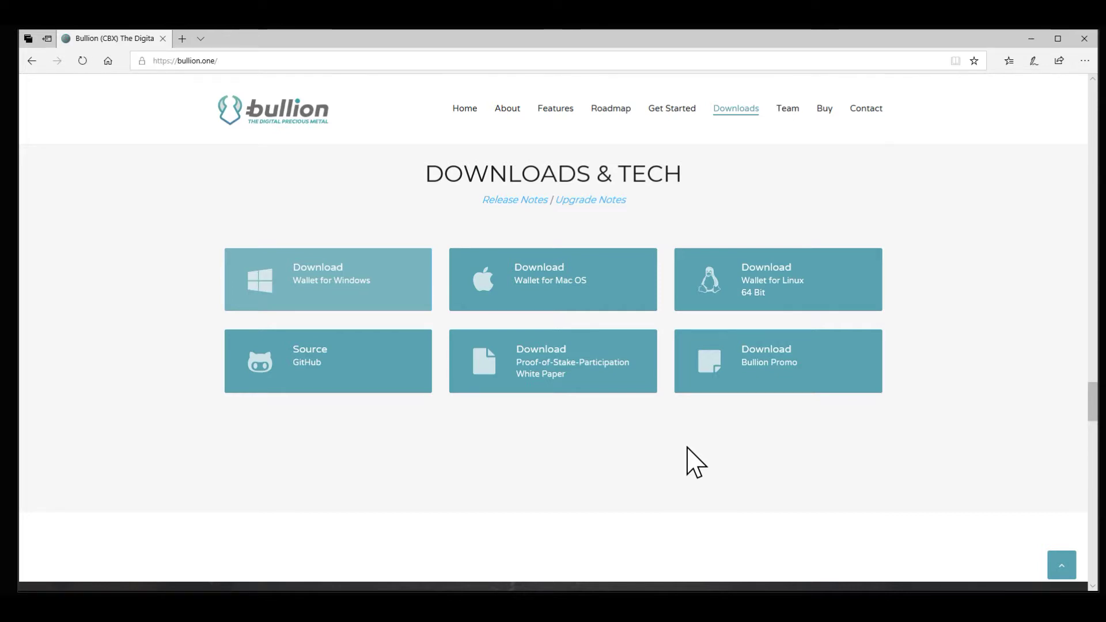
- Minimize the browser, reposition the Bullion Vault window fully on the desktop and check its network synchronization status
click(592, 478)
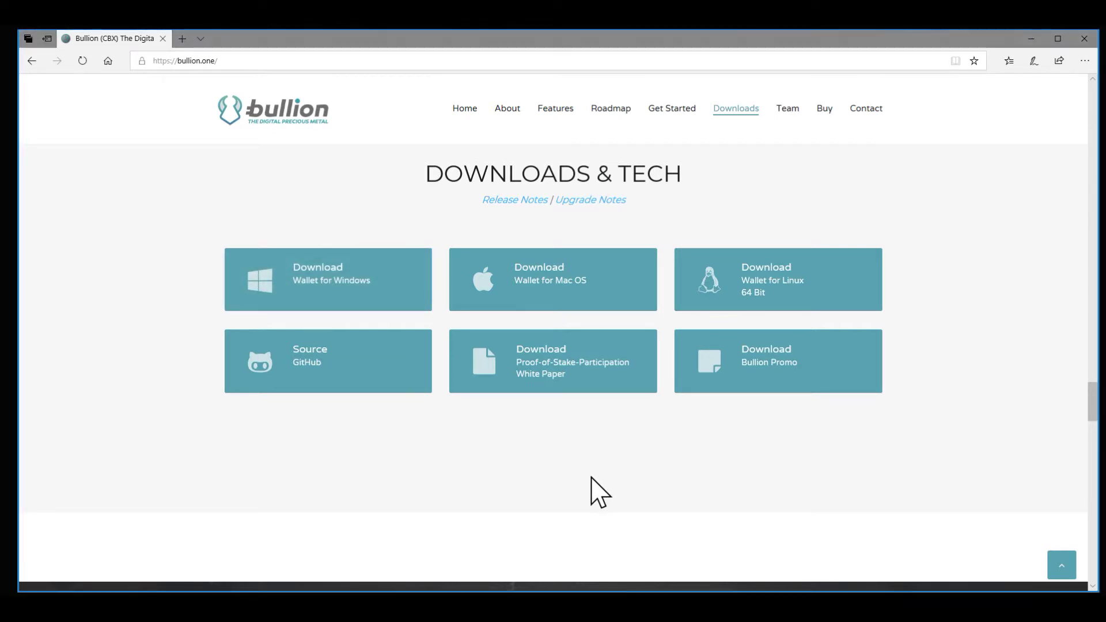
click(1031, 40)
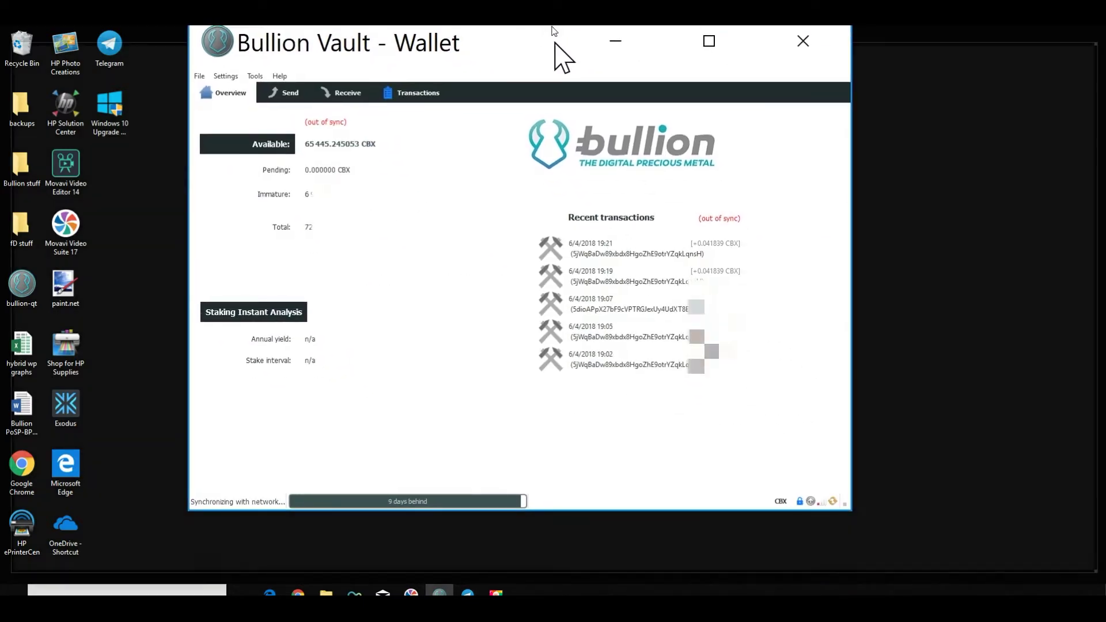
mouse_move(561, 54)
mouse_down()
mouse_move(567, 84)
mouse_move(558, 68)
mouse_up()
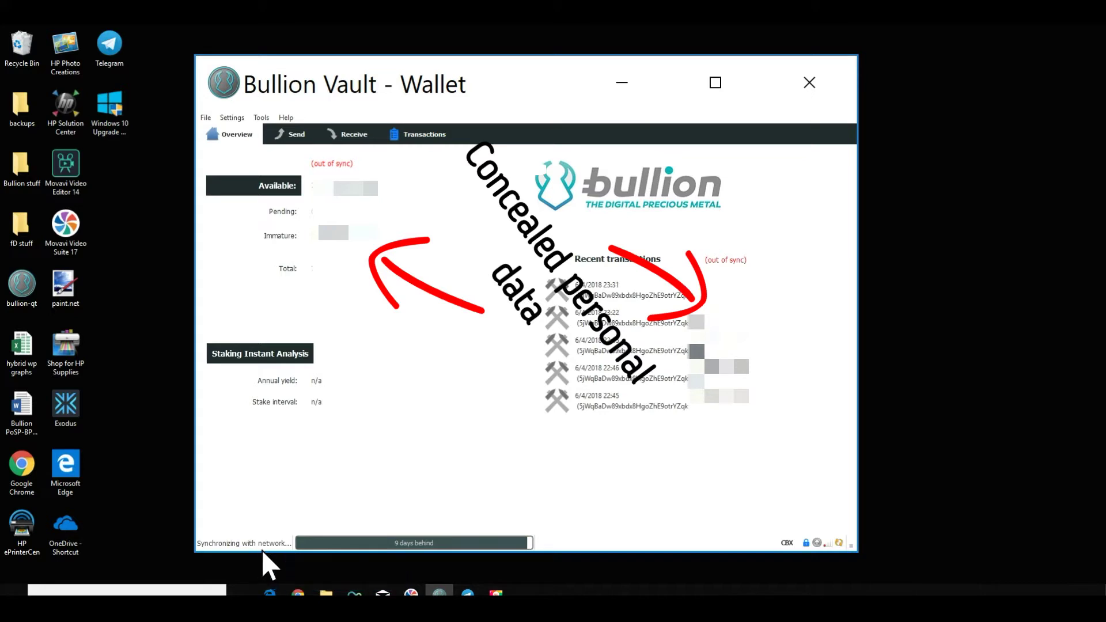
mouse_move(420, 545)
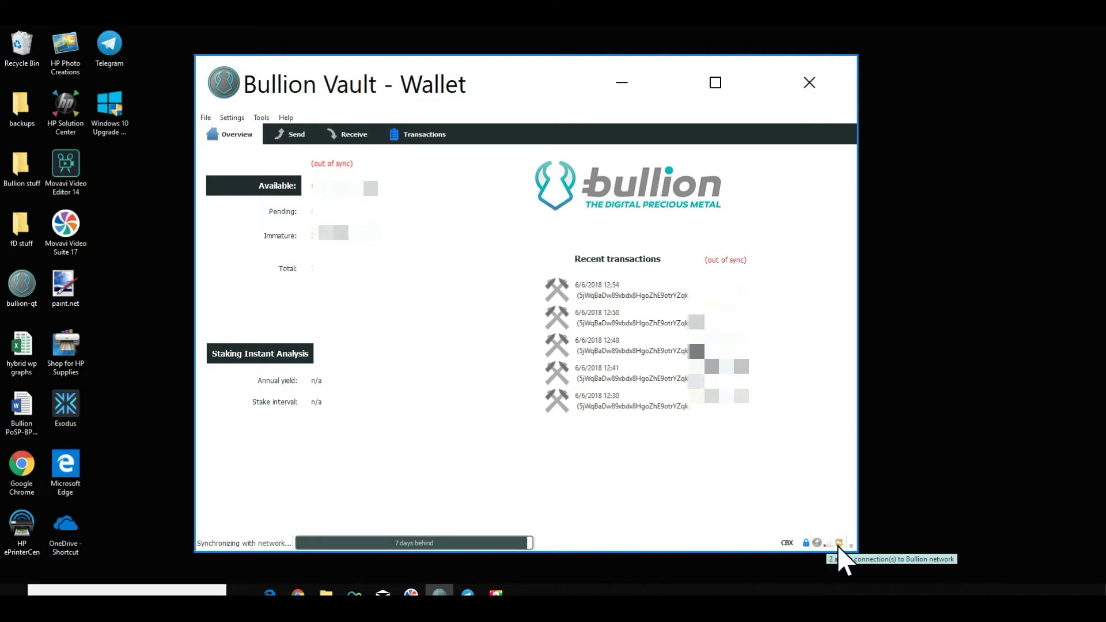
mouse_move(839, 545)
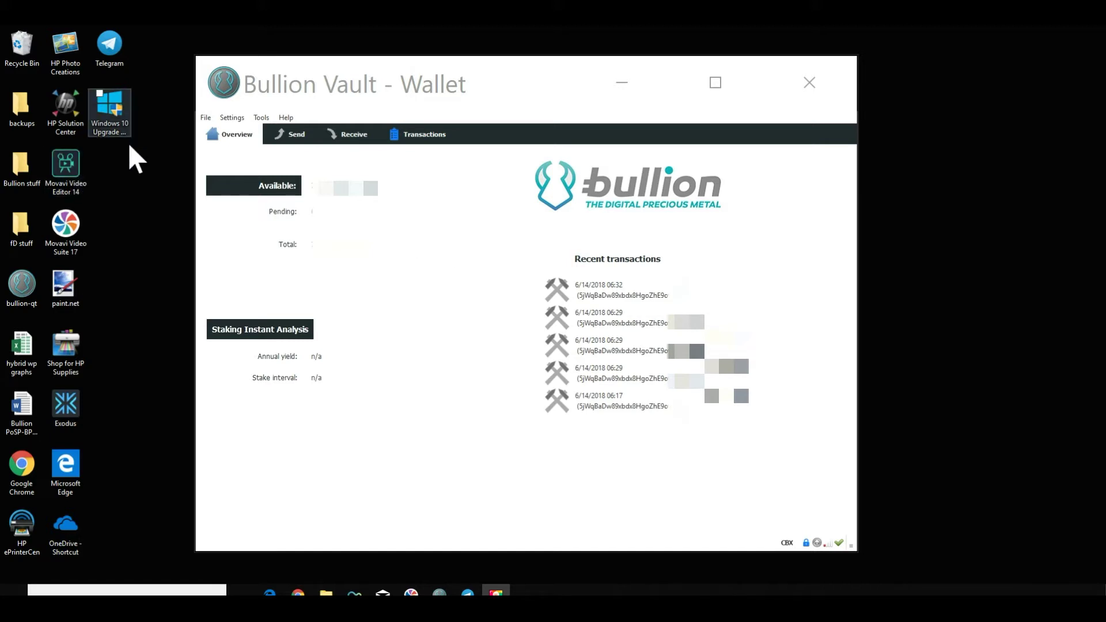
- Unlock the wallet for staking only by entering the wallet passphrase, and check the staking and connection status
click(226, 121)
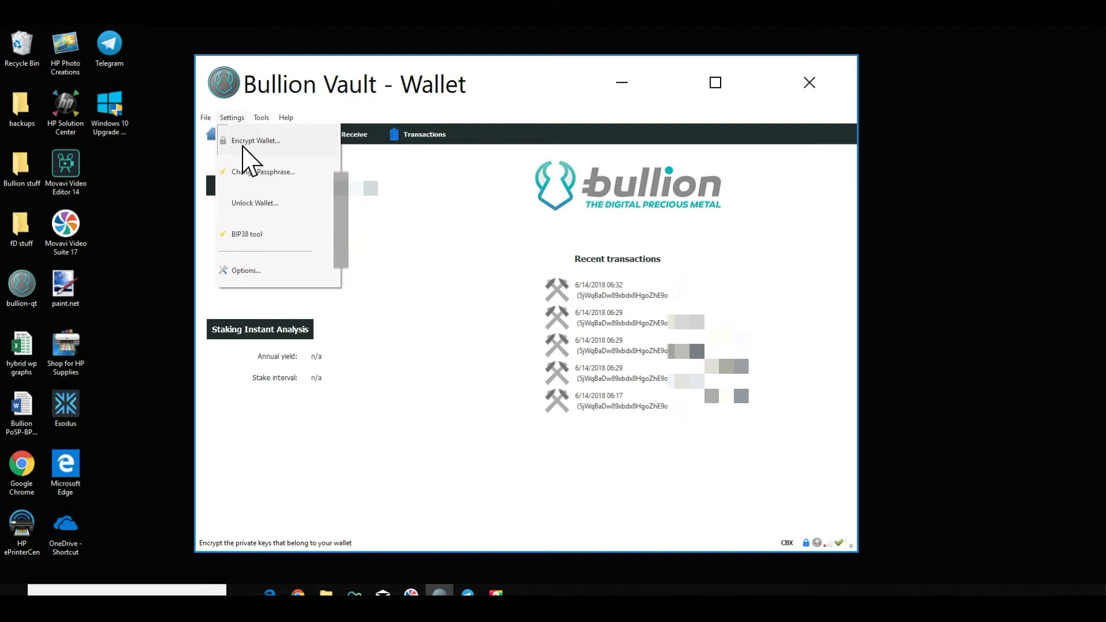
click(248, 203)
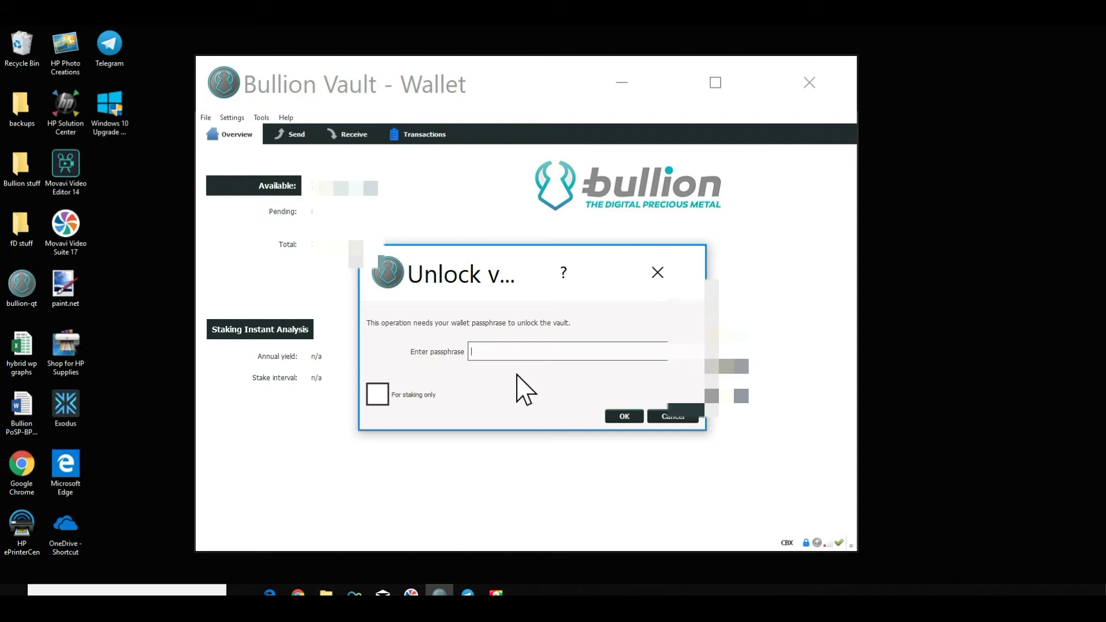
text(•••••••)
click(378, 395)
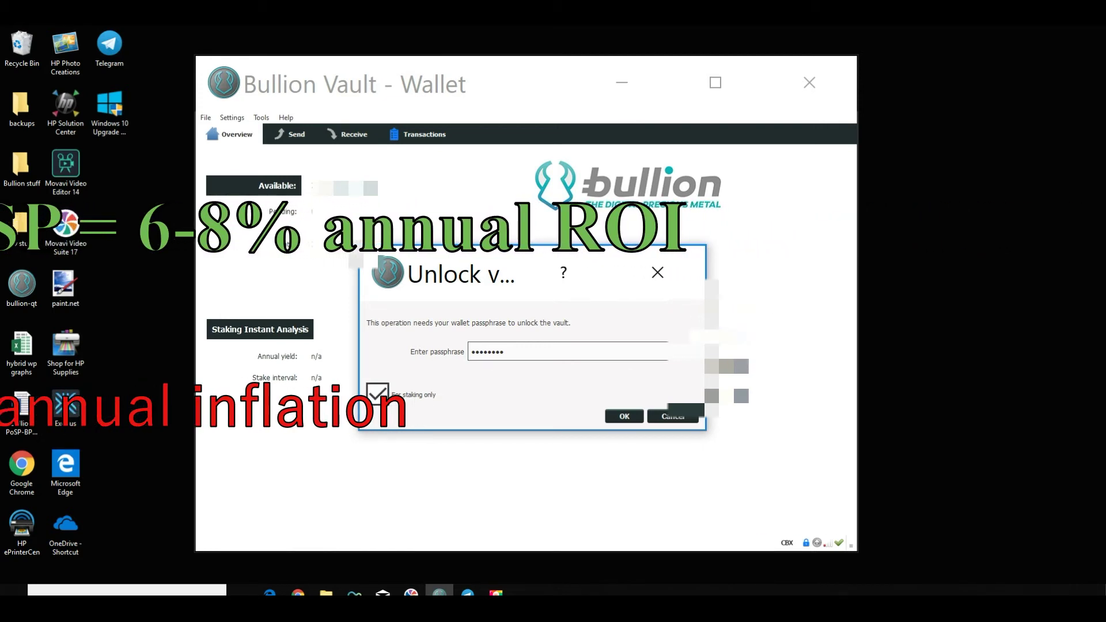
drag(705, 334, 842, 332)
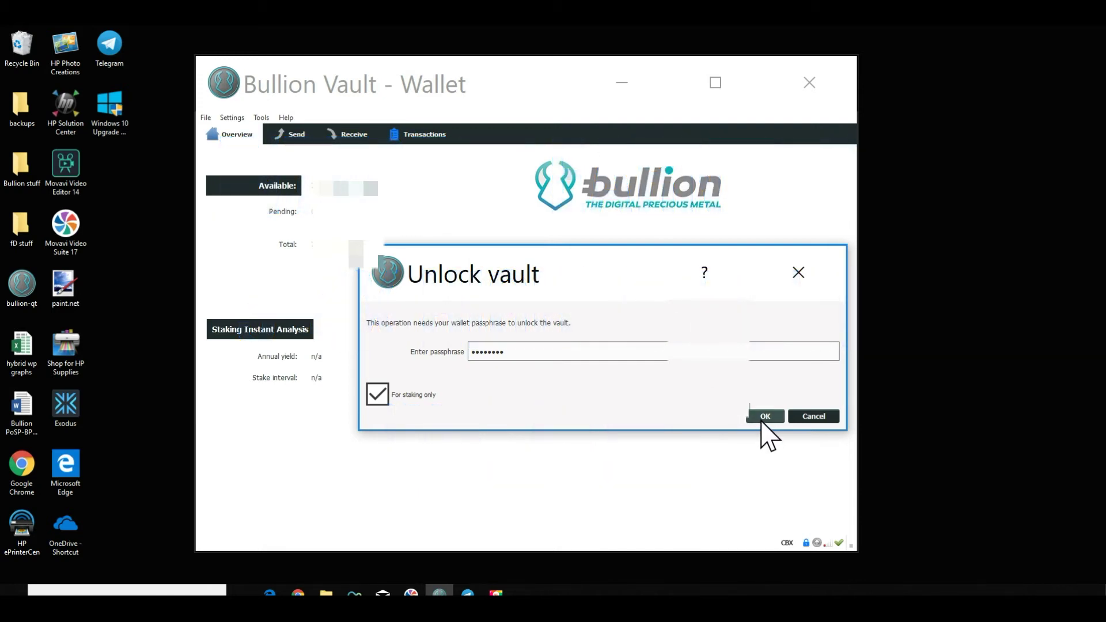
click(764, 415)
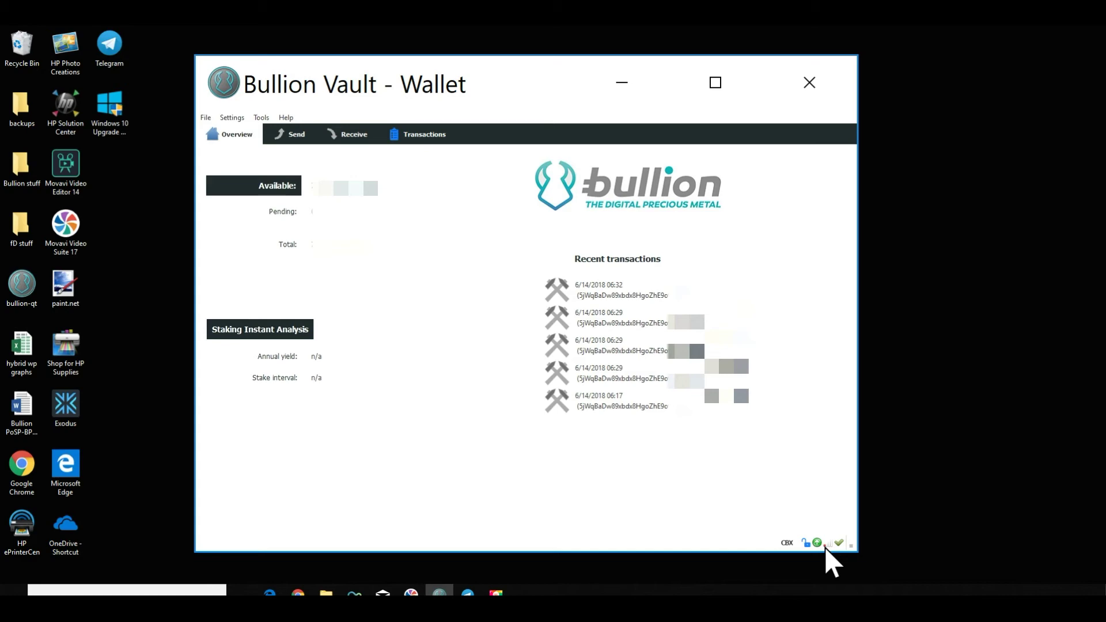
mouse_move(827, 554)
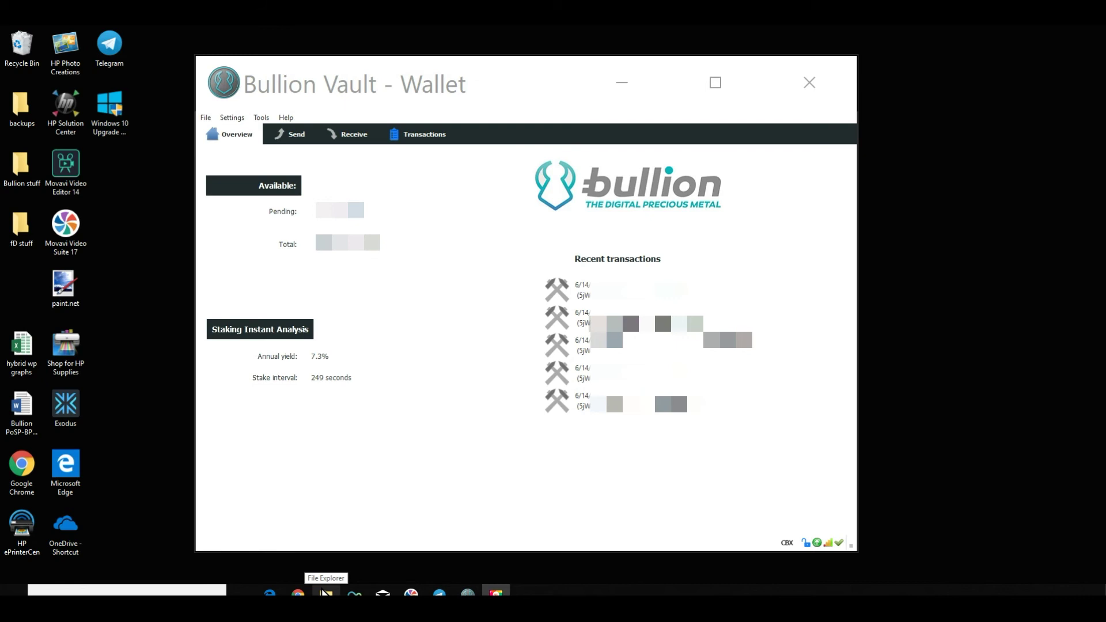
- Switch to File Explorer and open the C:\Program Files (x86)\Bullion folder
click(325, 591)
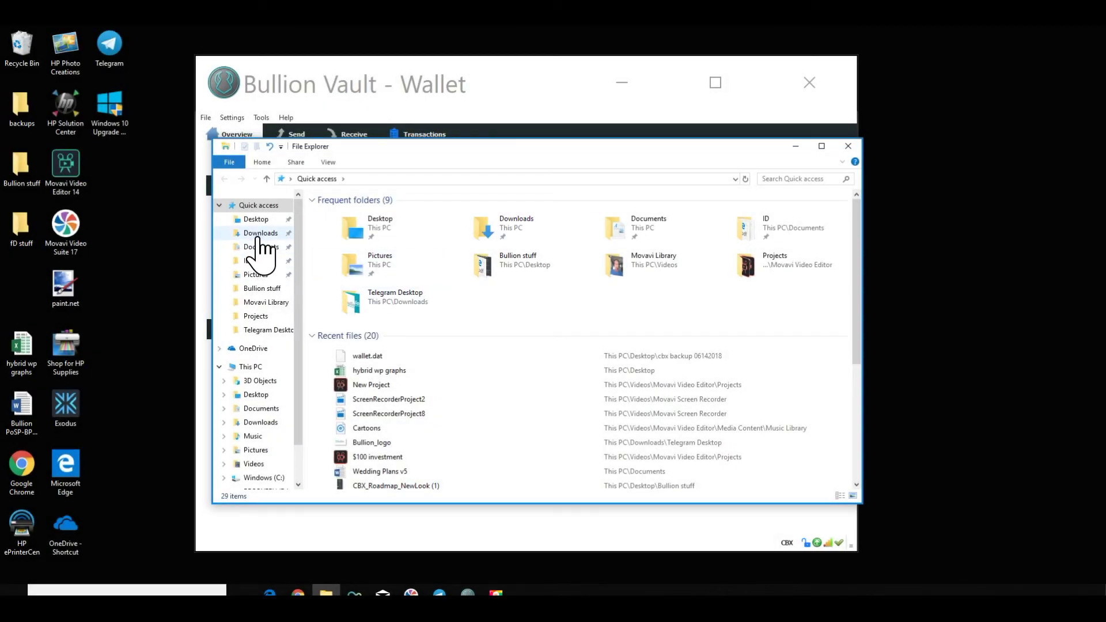
scroll(256, 403, down, 3)
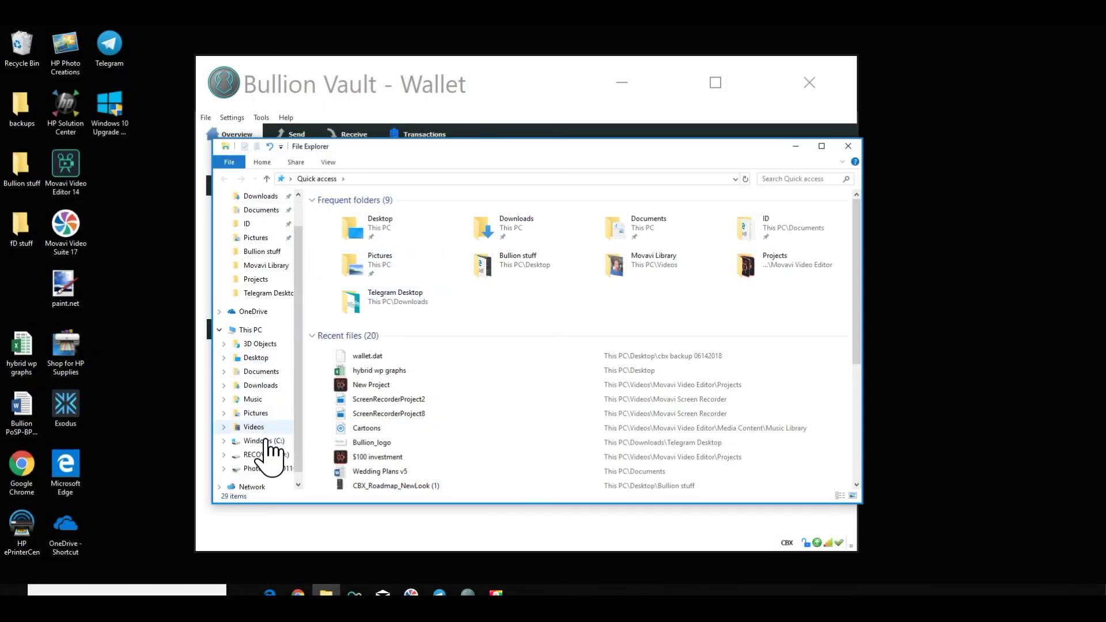
click(263, 441)
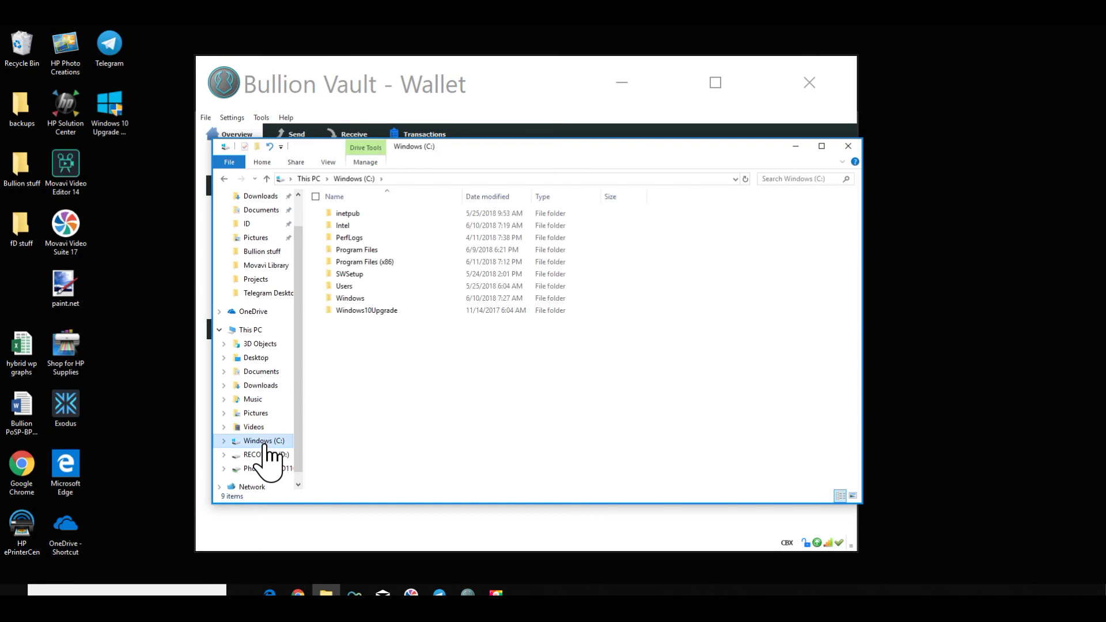
double_click(363, 262)
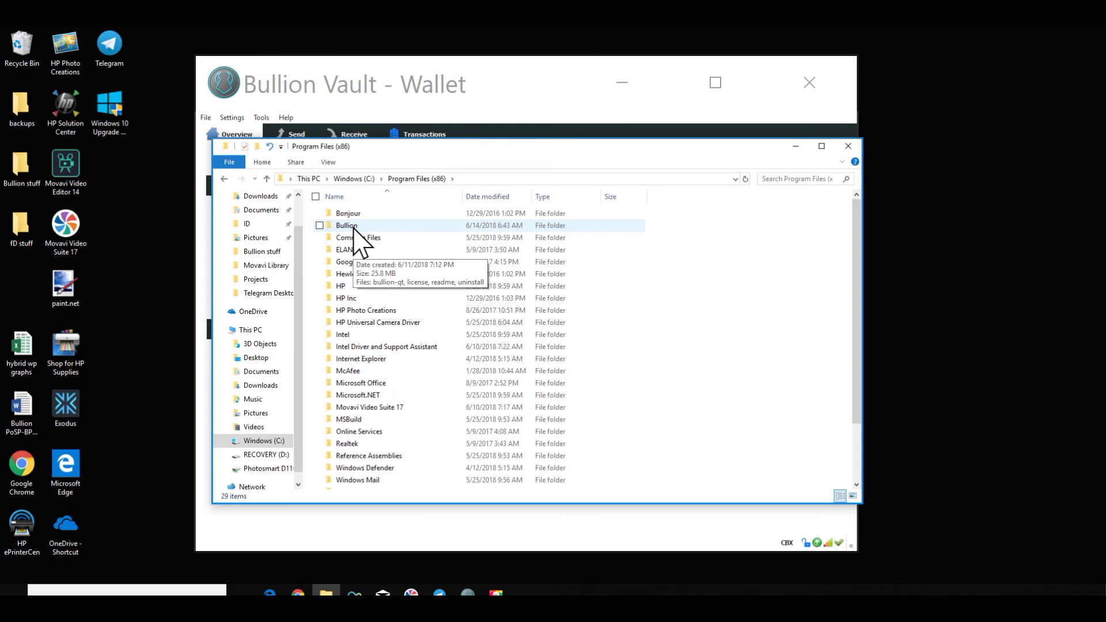
double_click(346, 225)
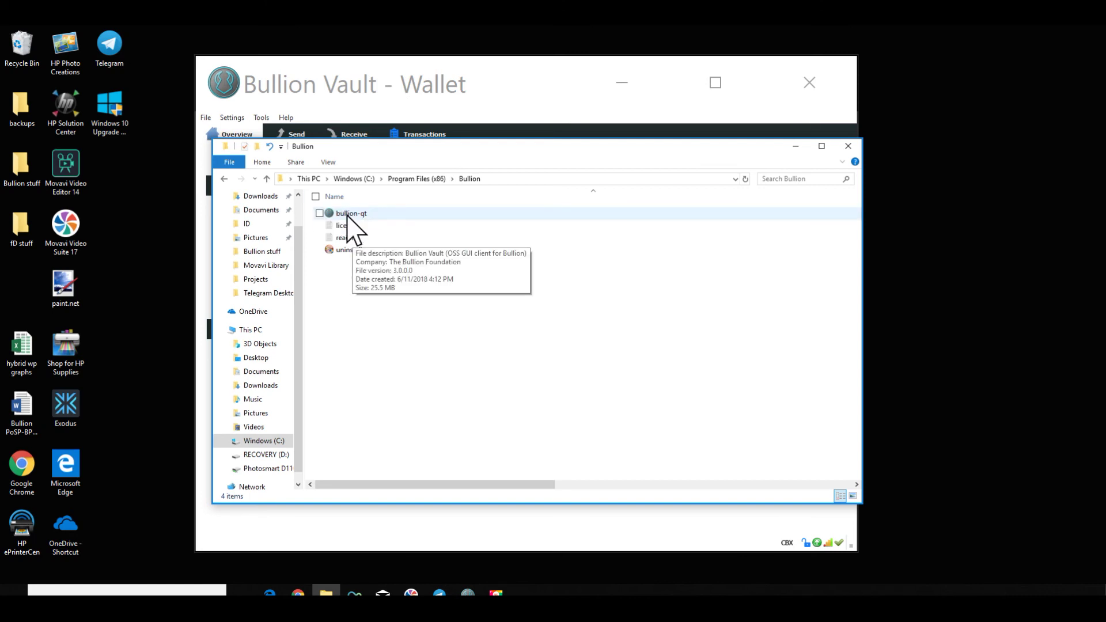
- Move bullion-qt from the Bullion folder to the desktop with administrator permission and close File Explorer
drag(347, 216, 22, 289)
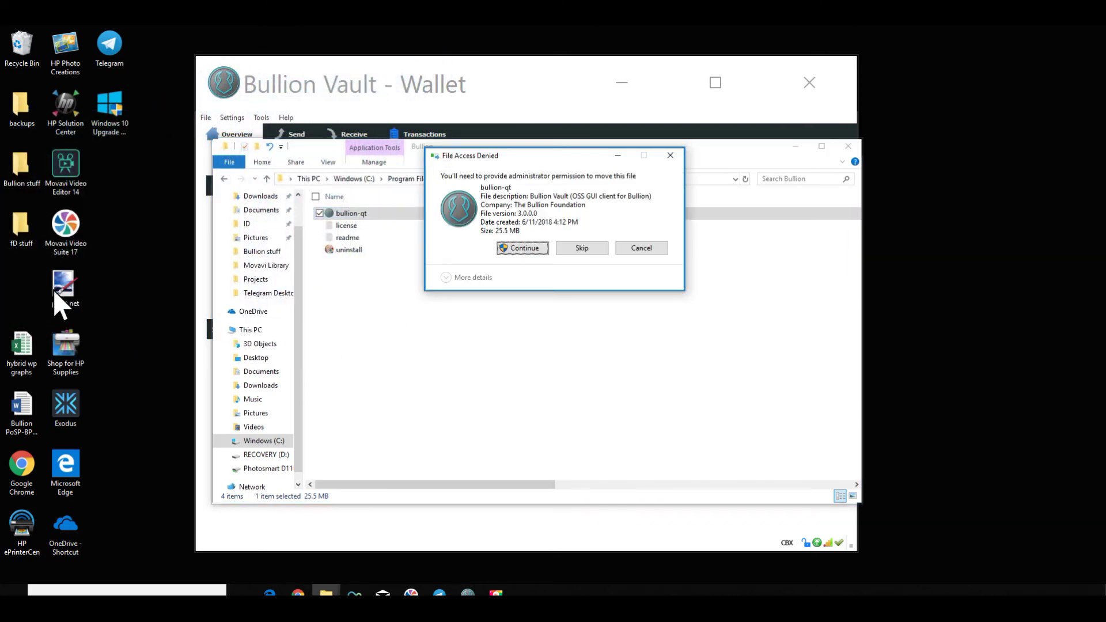
click(535, 250)
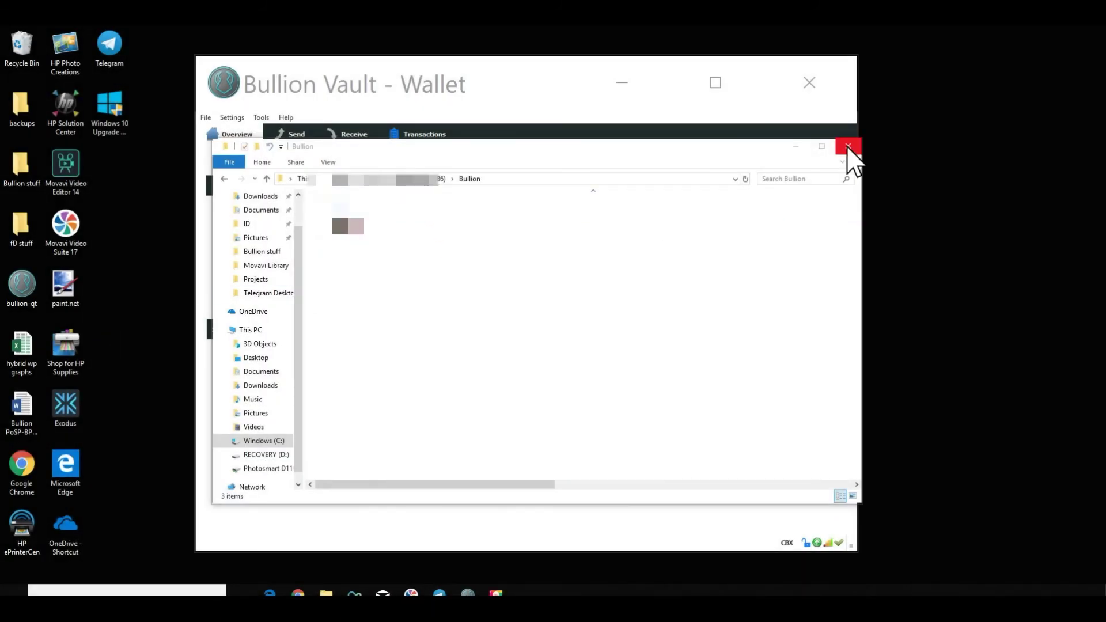
click(849, 148)
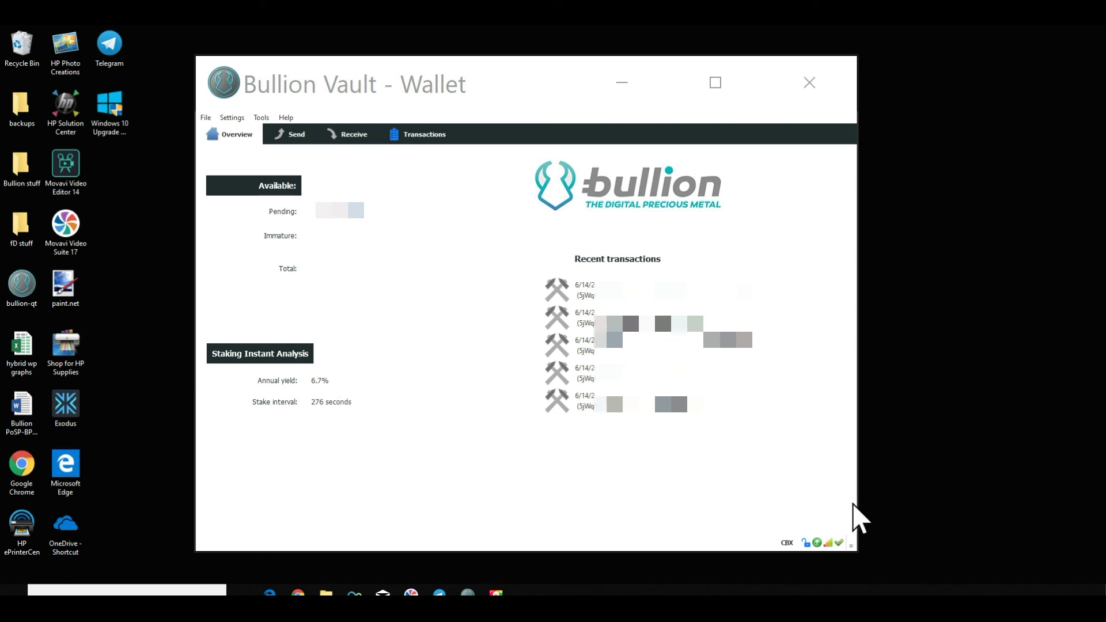
- Return to the Bullion Vault window and read the explanatory note for the Staking Instant Analysis figures
click(832, 535)
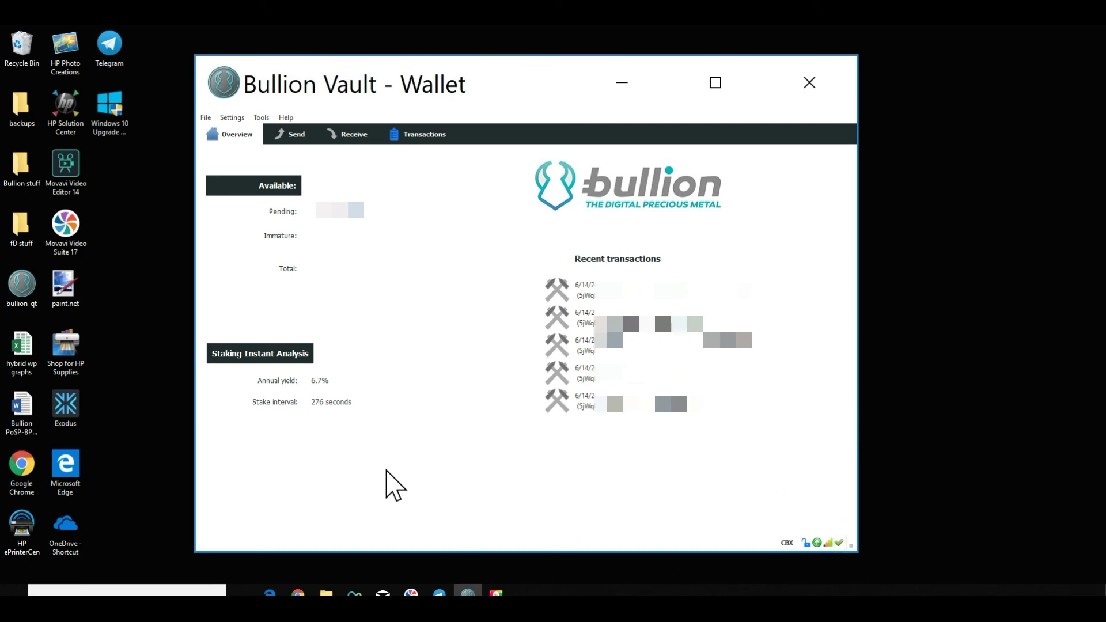
mouse_move(388, 466)
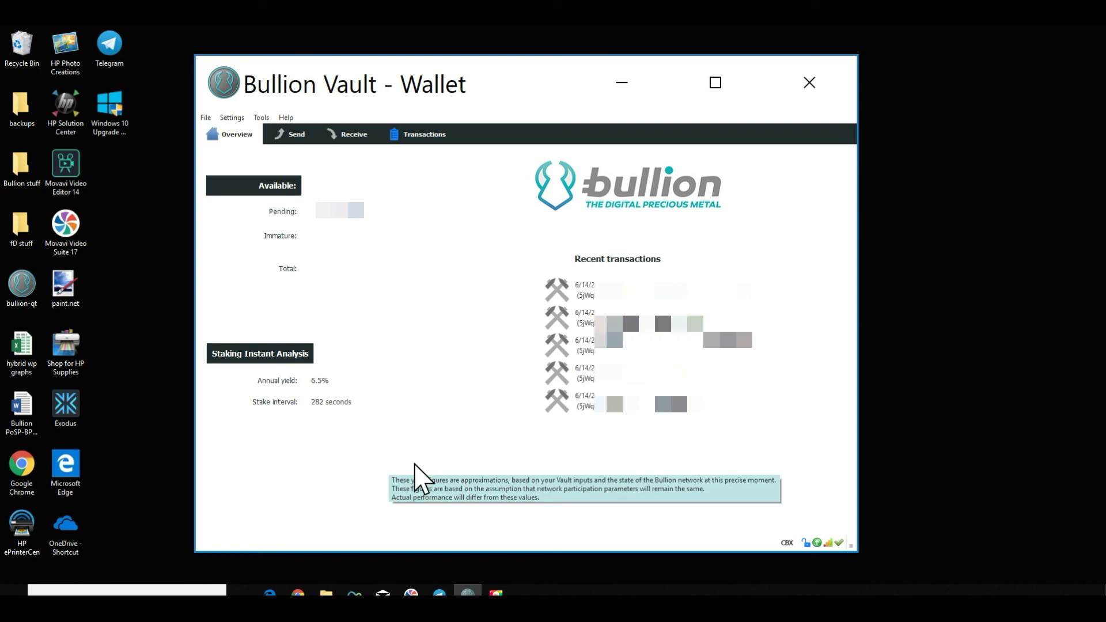